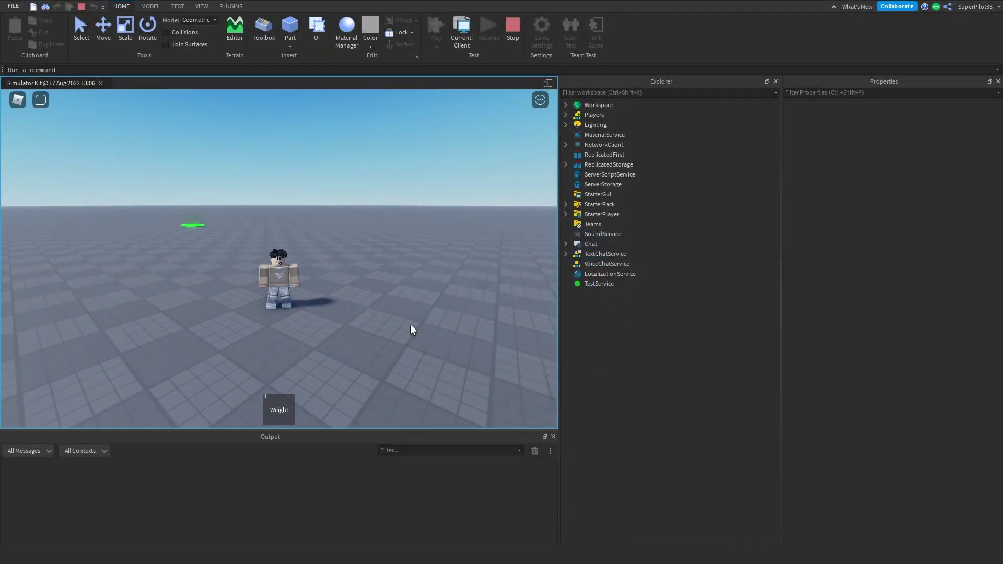
Step: In the running playtest, walk around and lift the Weight about ten times to build Strength
right_drag(352, 308, 352, 307)
key(a)
key(s)
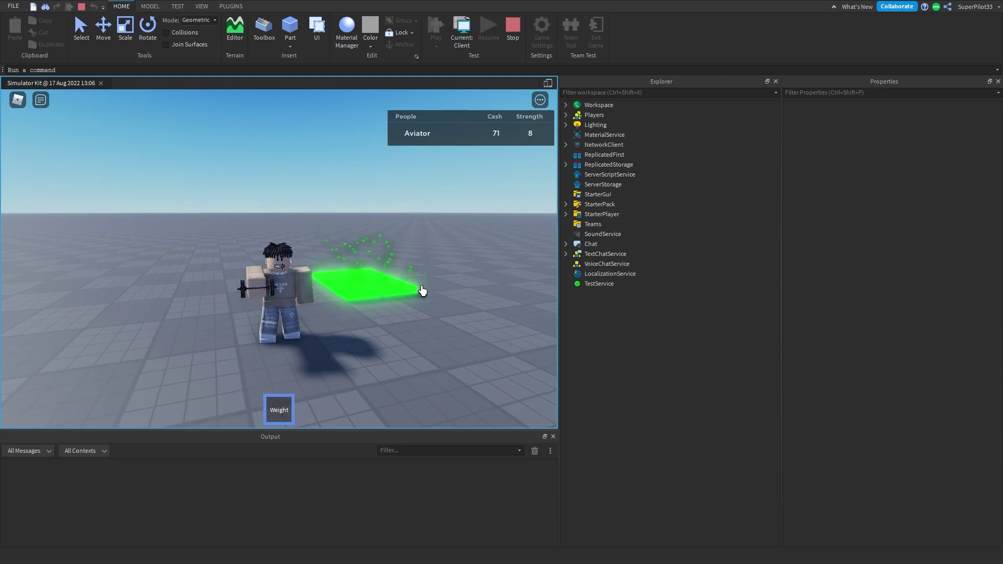
click(423, 291)
click(423, 290)
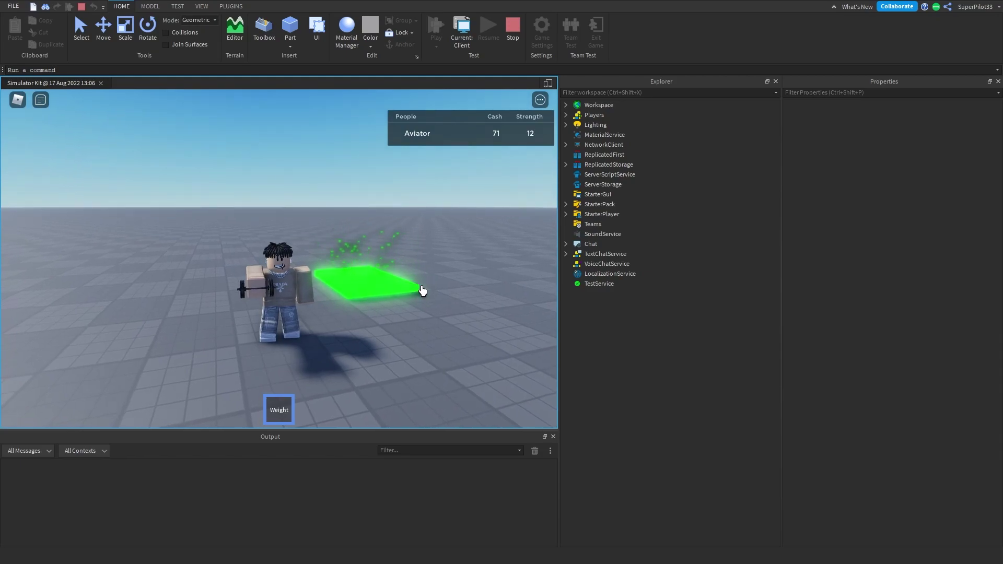
click(423, 290)
click(423, 290)
click(422, 290)
click(422, 291)
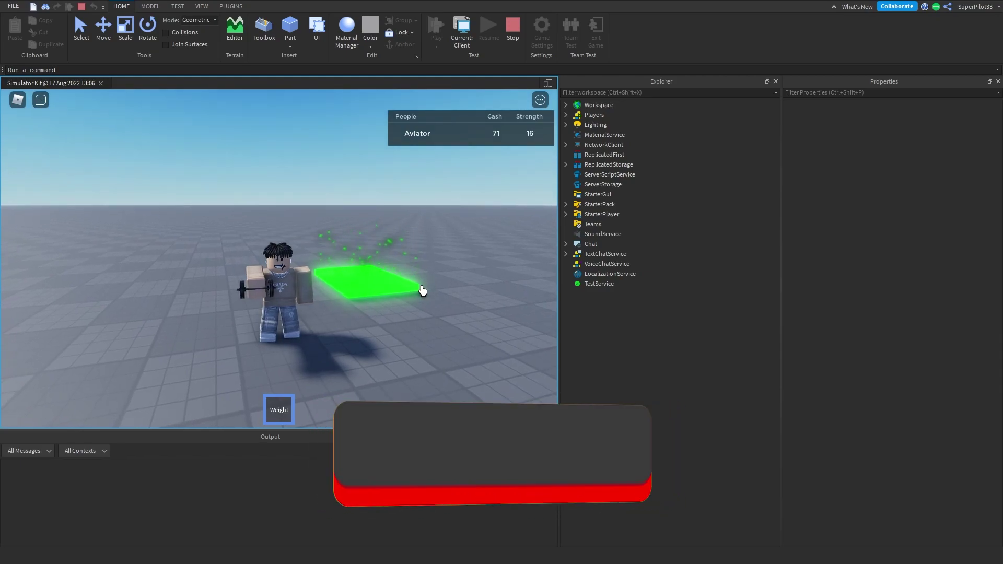
click(416, 286)
click(416, 286)
click(416, 285)
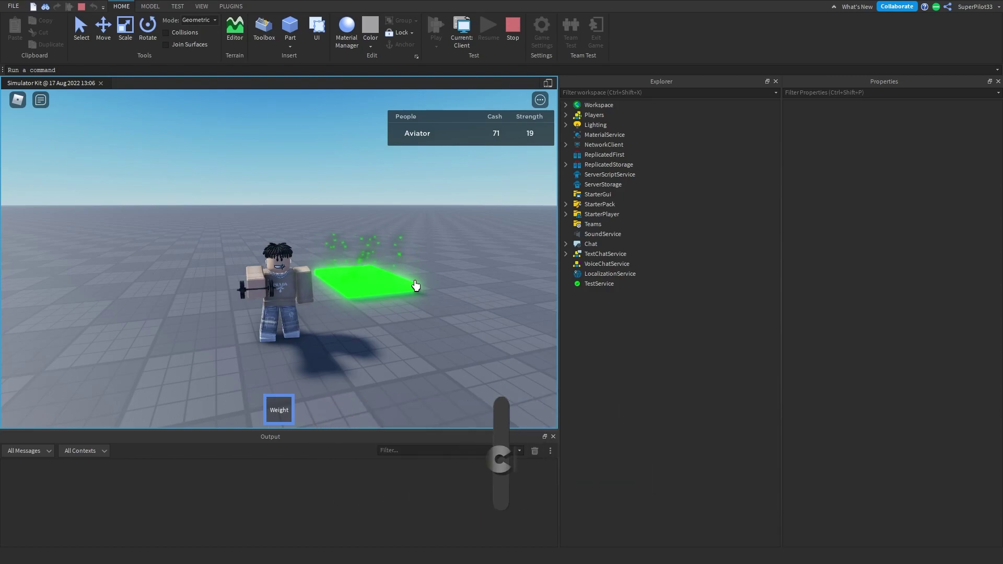
click(416, 285)
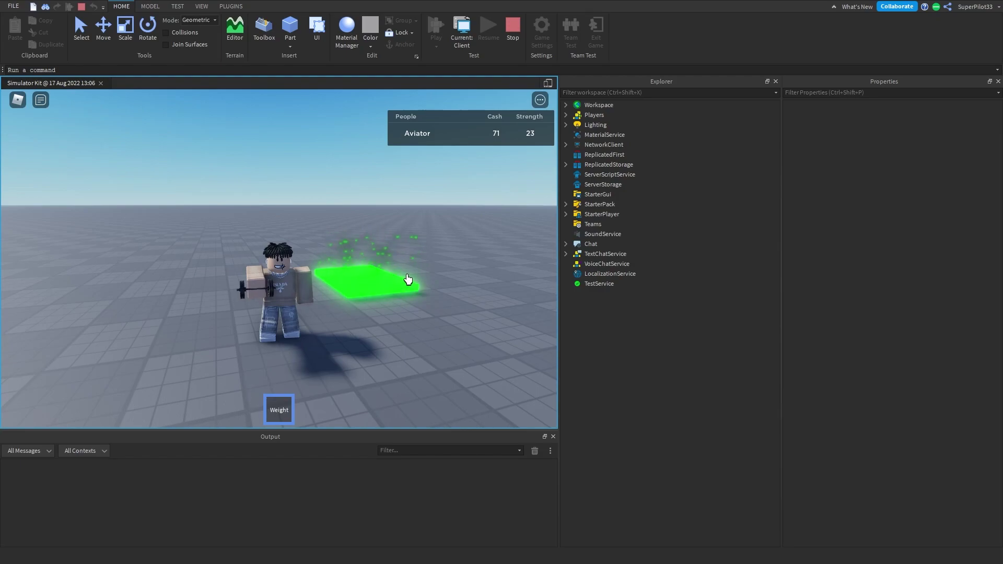
Step: Run onto the green pad to sell Strength for Cash, lift a bit more, then unequip the Weight
right_drag(398, 271, 397, 271)
click(398, 272)
key(a)
key(d)
key(w)
key(s)
click(397, 272)
click(397, 271)
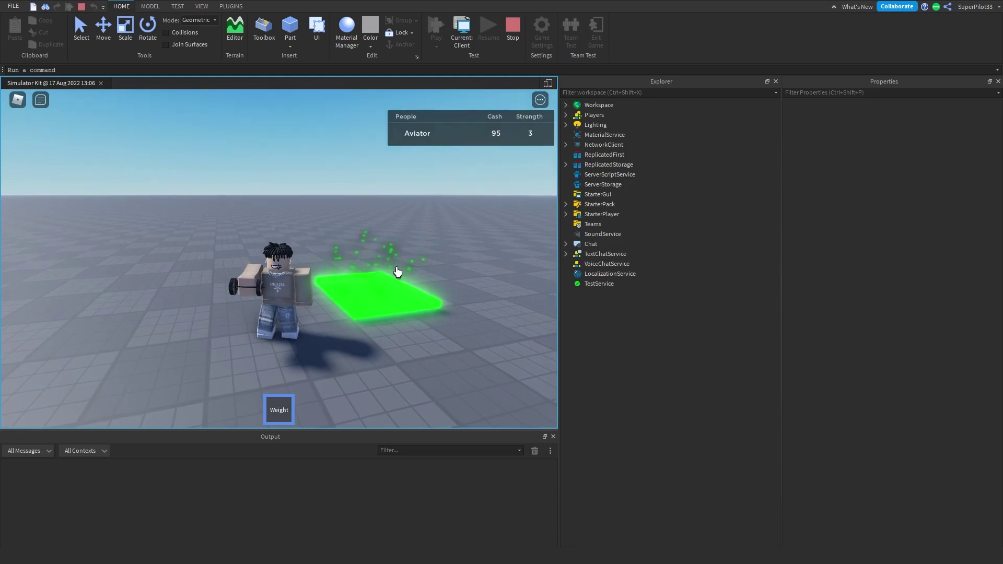
key(1)
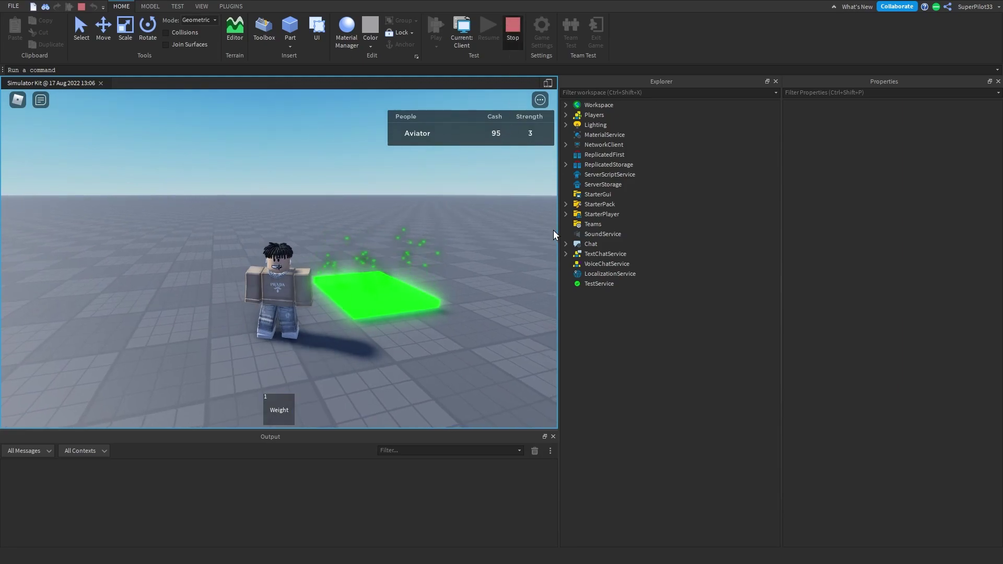
Step: Stop, replay, and walk across the green pad to confirm the saved stats, then stop again
key(shift+F5)
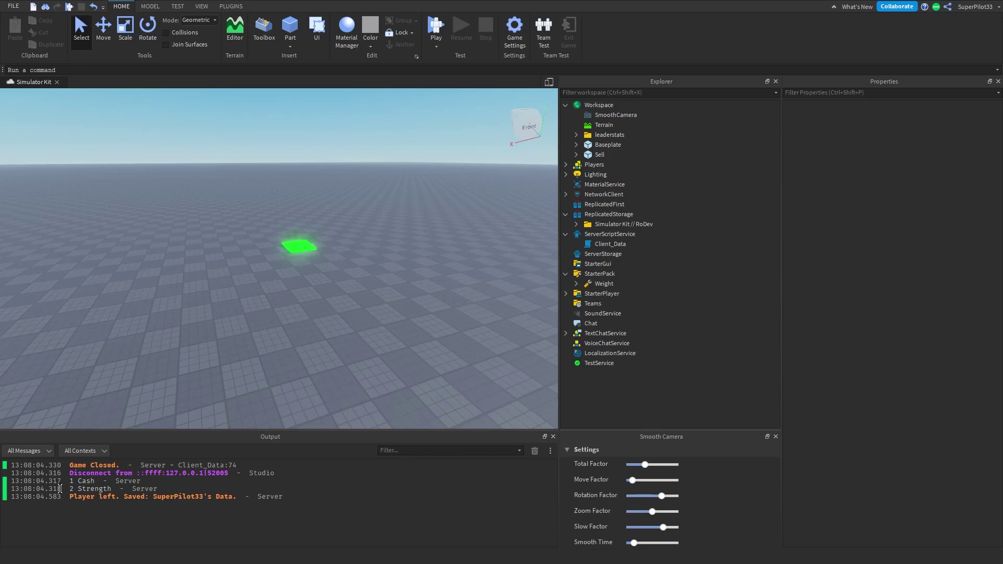
click(434, 26)
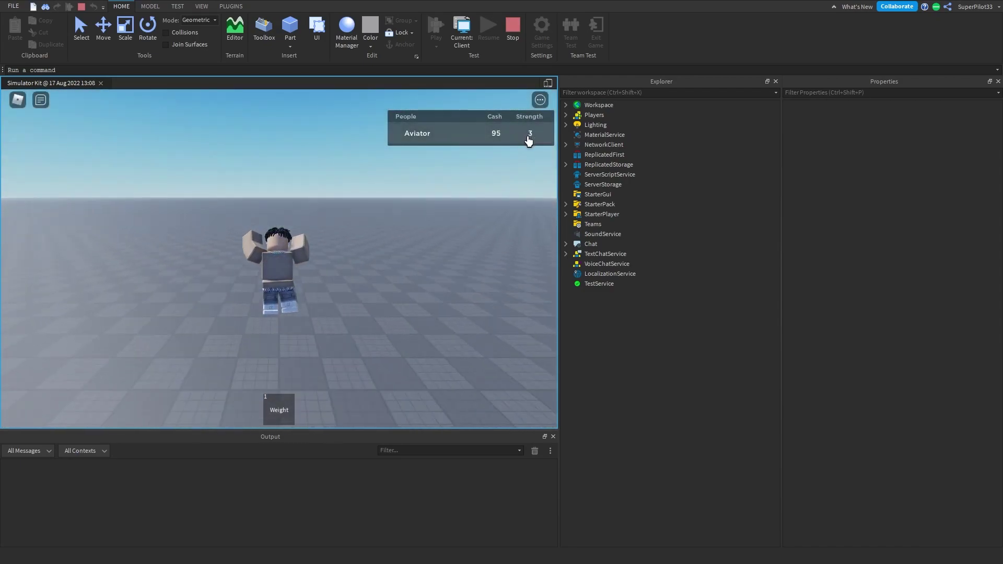
key(s)
key(d)
key(w)
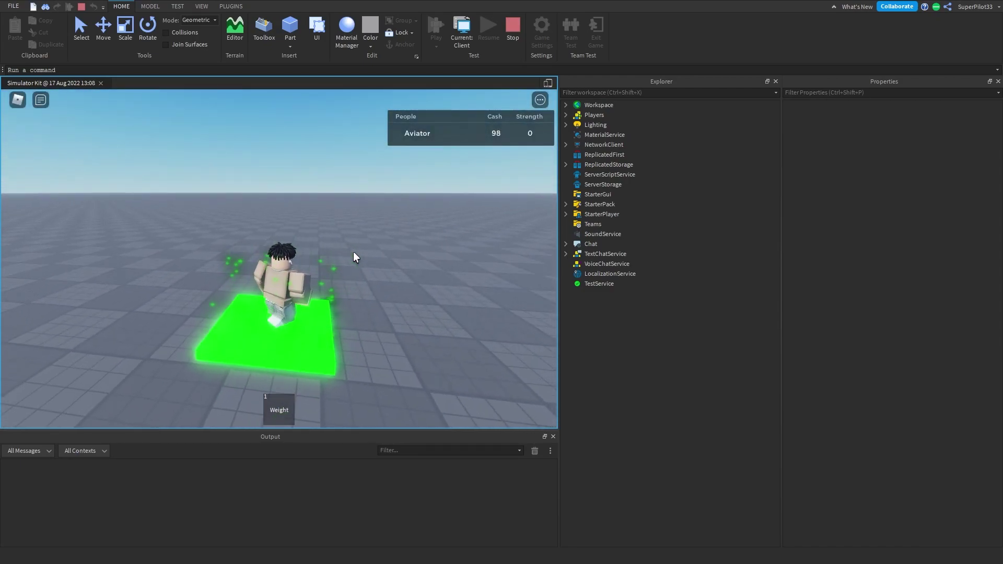
key(a)
key(s)
click(512, 45)
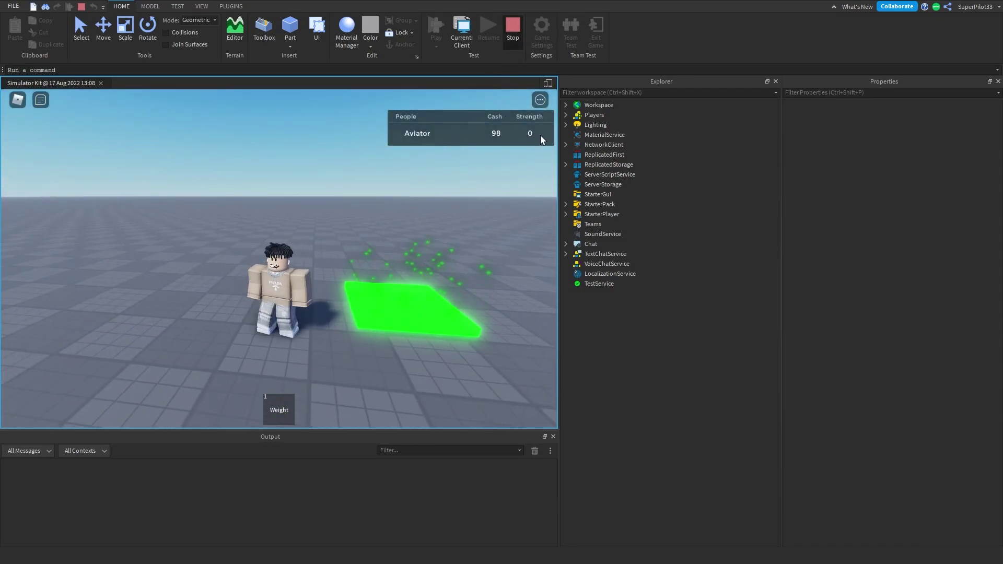
key(shift+F5)
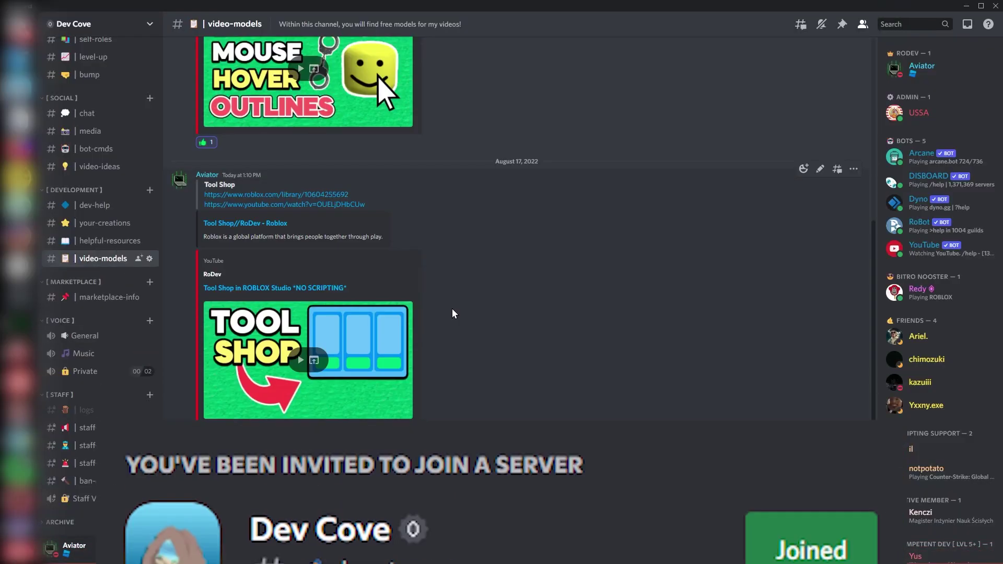
Step: Scroll #video-models to the Simulator Kit post and follow its roblox.com library link
scroll(106, 208, up, 3)
scroll(114, 378, down, 3)
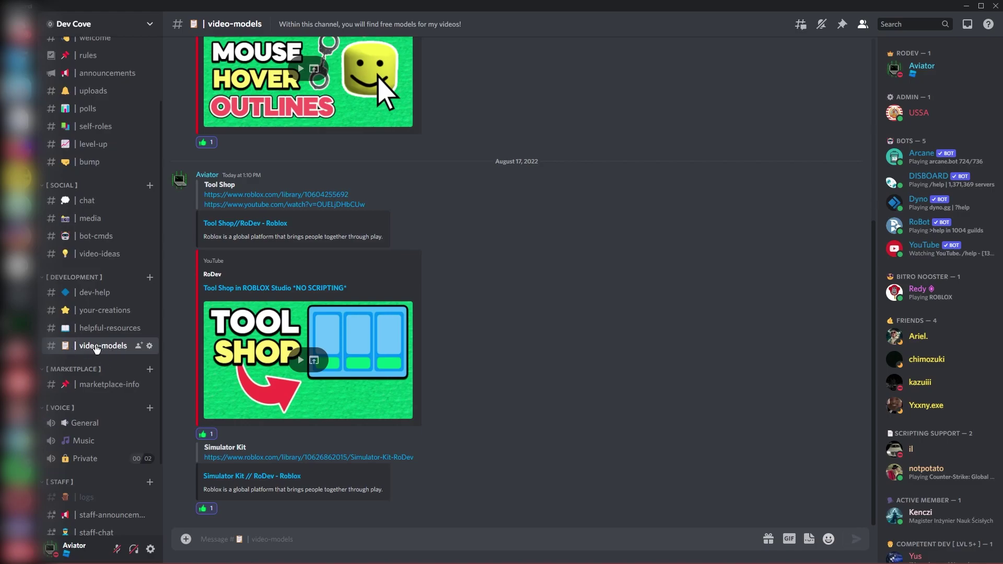
scroll(291, 472, up, 8)
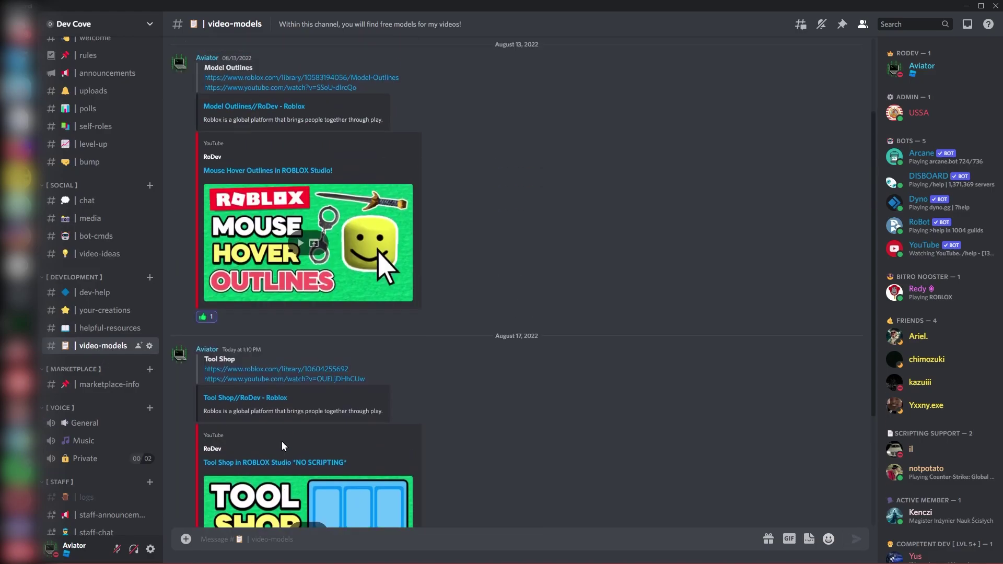
scroll(270, 361, down, 7)
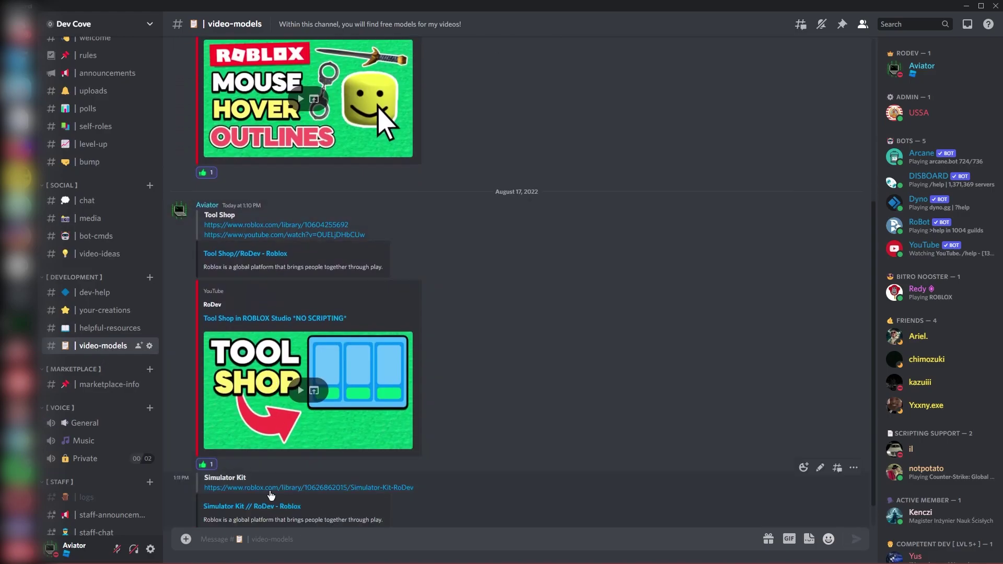
scroll(264, 486, down, 2)
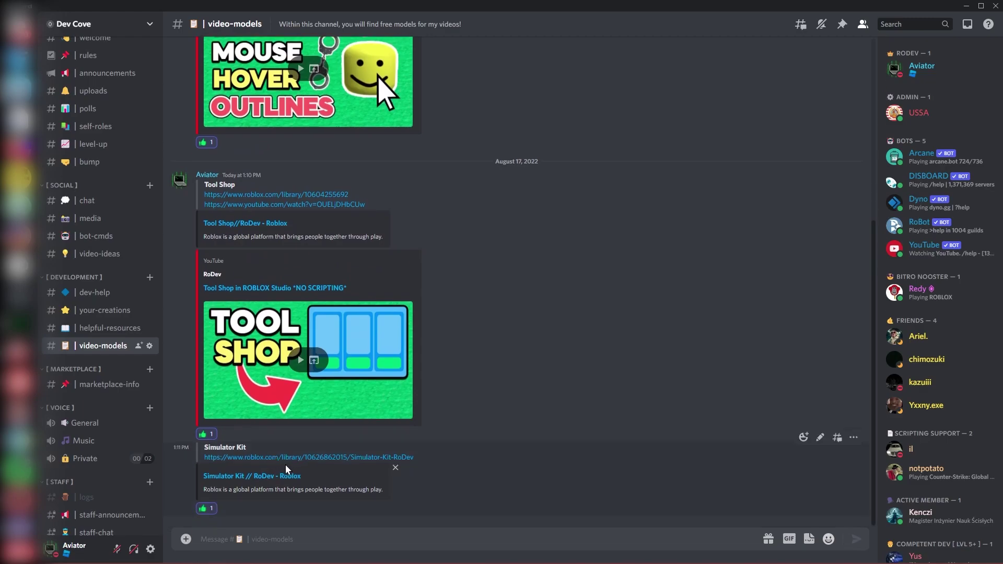
click(303, 460)
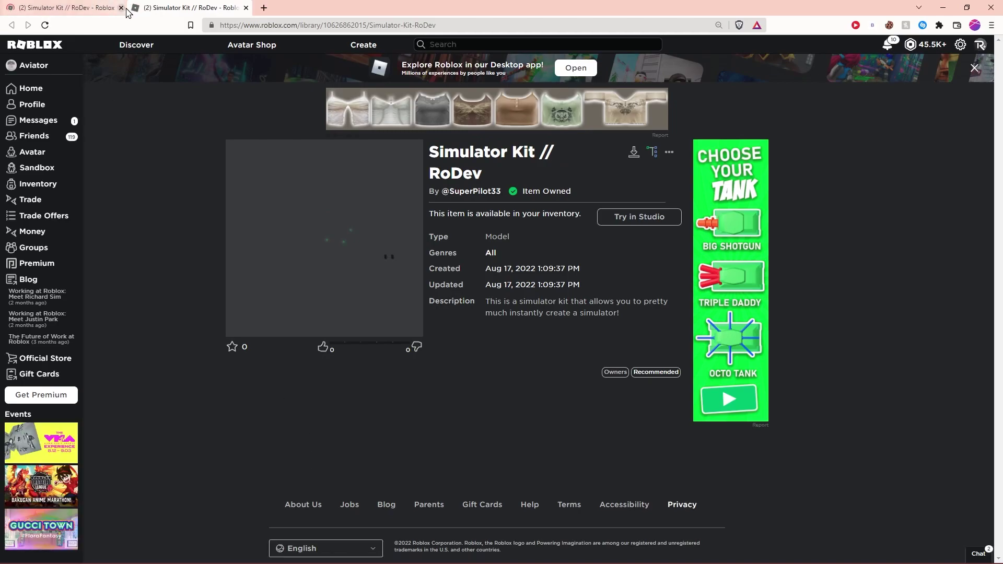
Step: Close the first browser tab holding the duplicate Simulator Kit page
click(122, 7)
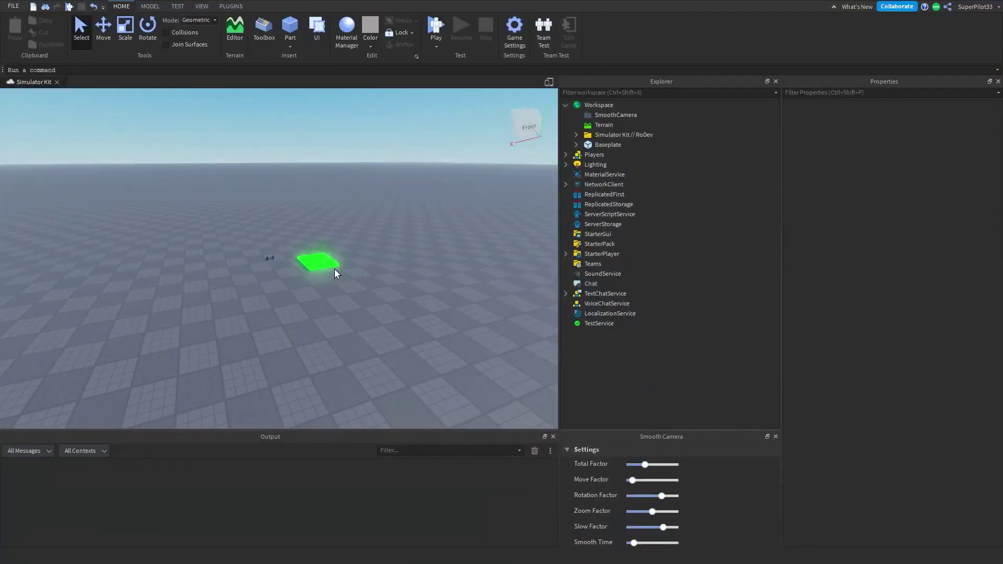
Step: Delete the old Simulator Kit // RoDev folder from Workspace
click(266, 36)
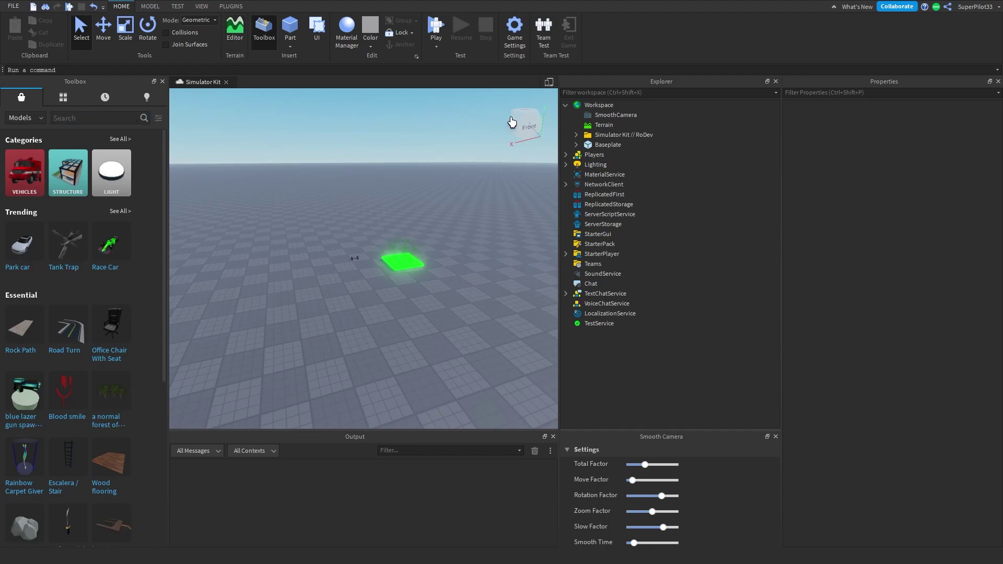
click(601, 136)
key(Delete)
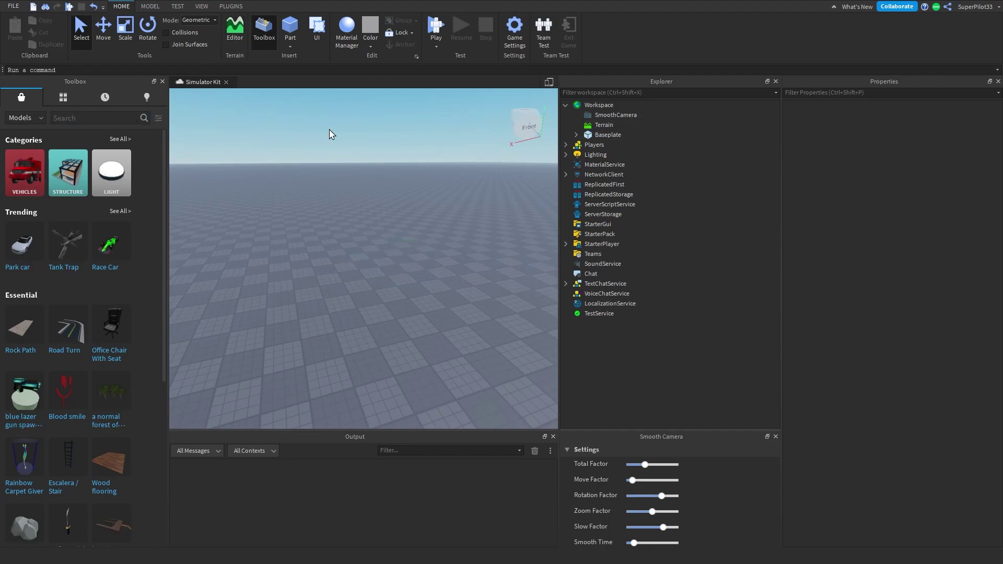
Step: Insert Simulator Kit from Toolbox Inventory > My Models and accept the scripts warning
click(62, 98)
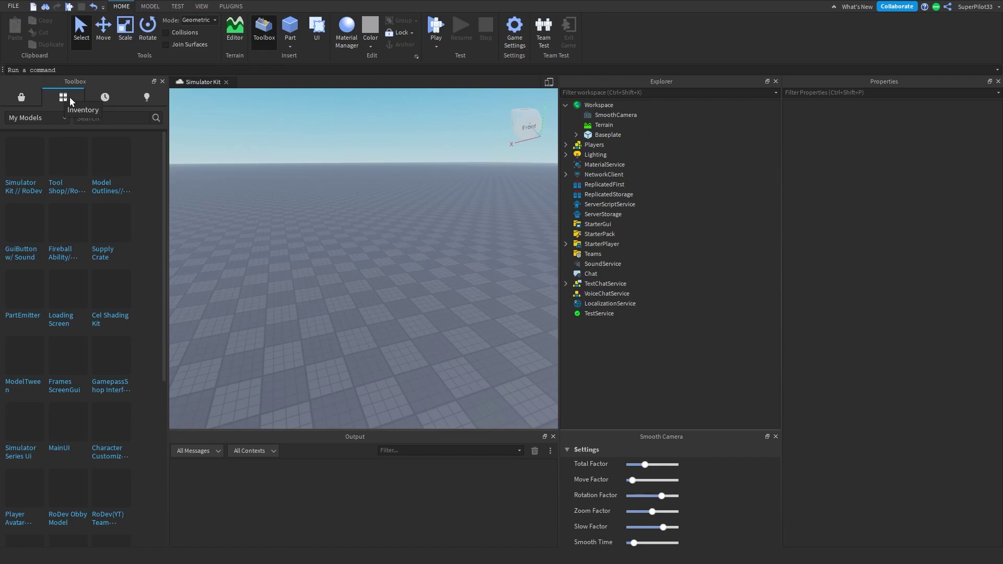
click(68, 95)
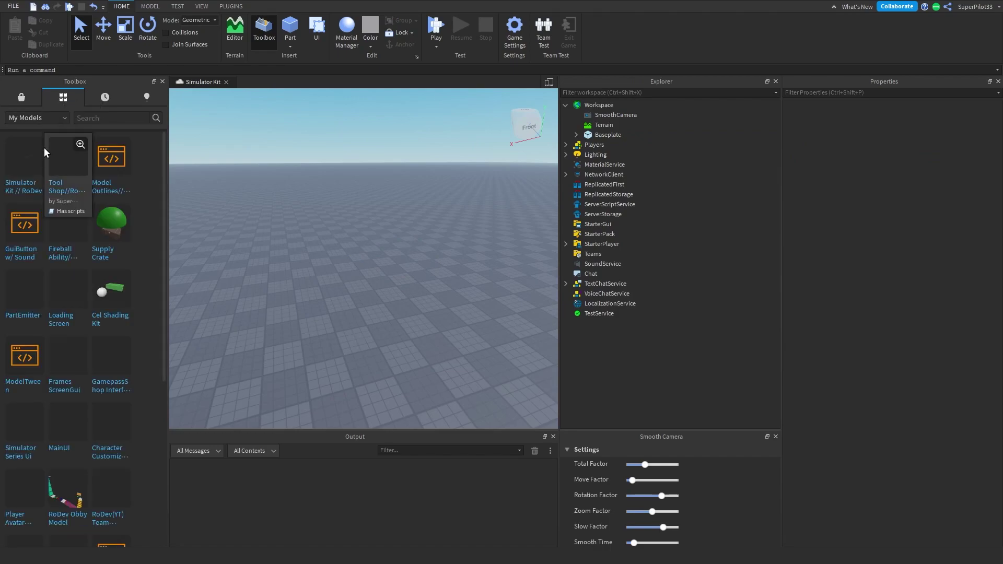
click(34, 119)
click(36, 123)
mouse_move(31, 180)
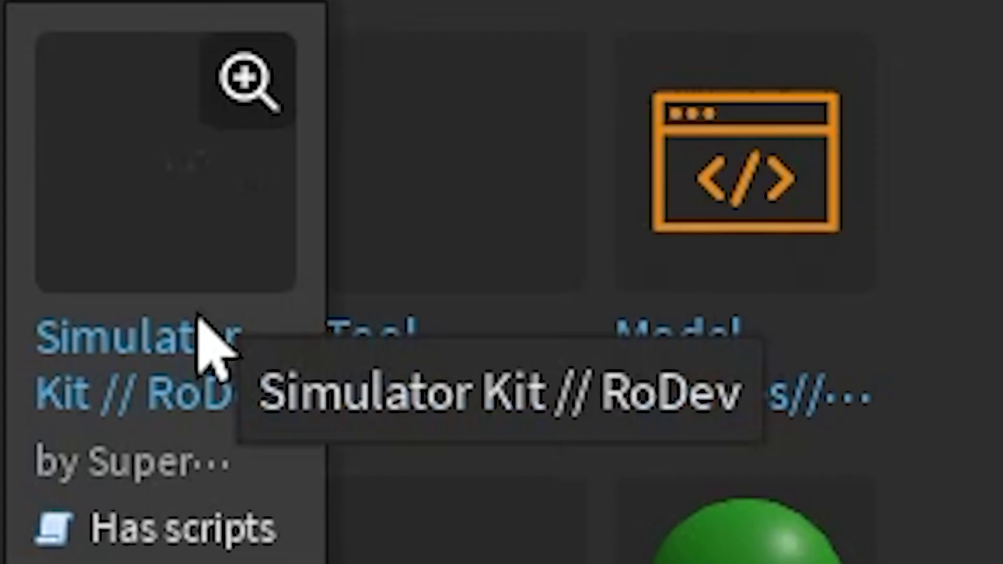
click(197, 314)
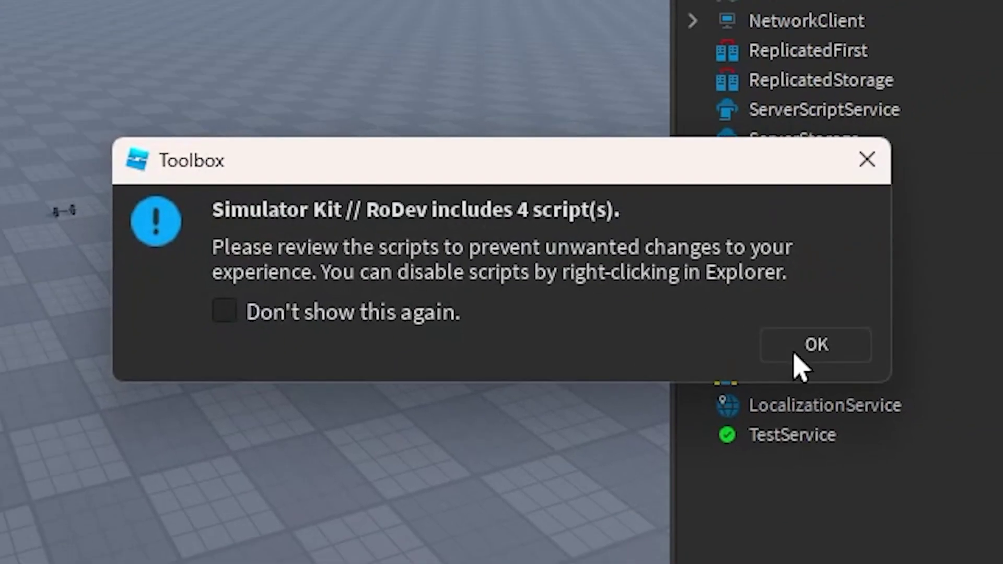
click(796, 352)
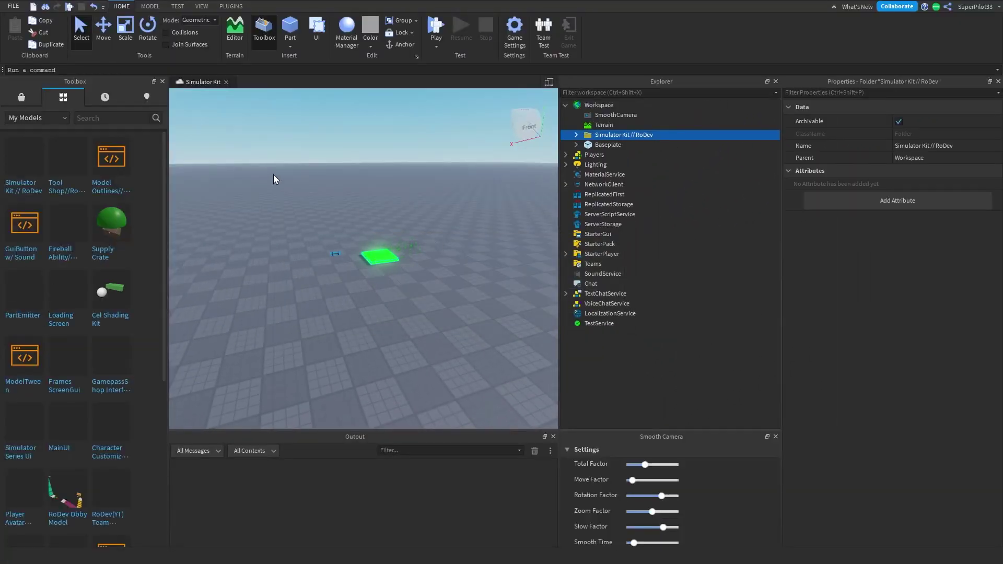
Step: Move the kit's ServerScriptService model into ServerScriptService and ungroup it, leaving Client_Data
click(162, 82)
click(575, 135)
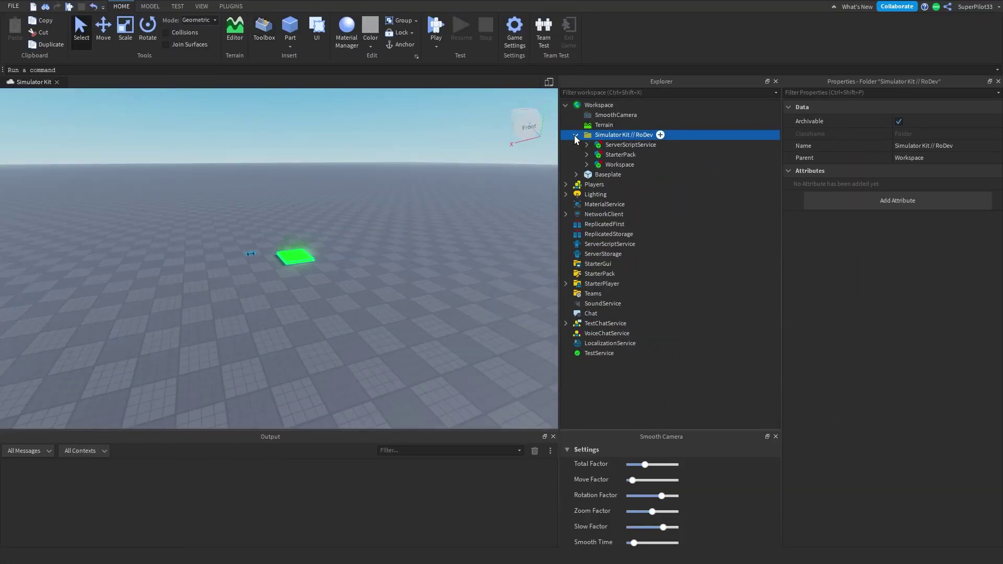
click(616, 145)
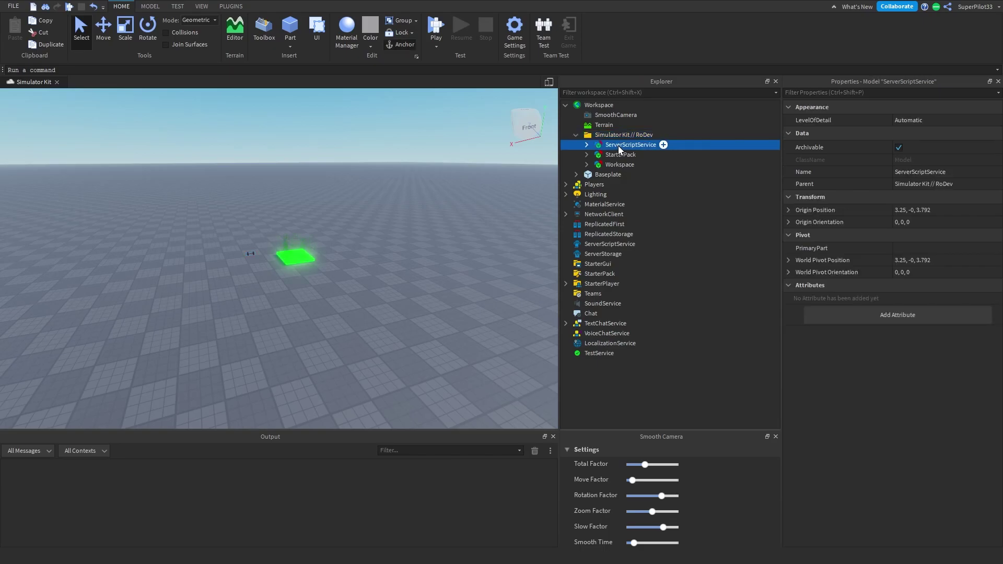
drag(619, 146, 632, 246)
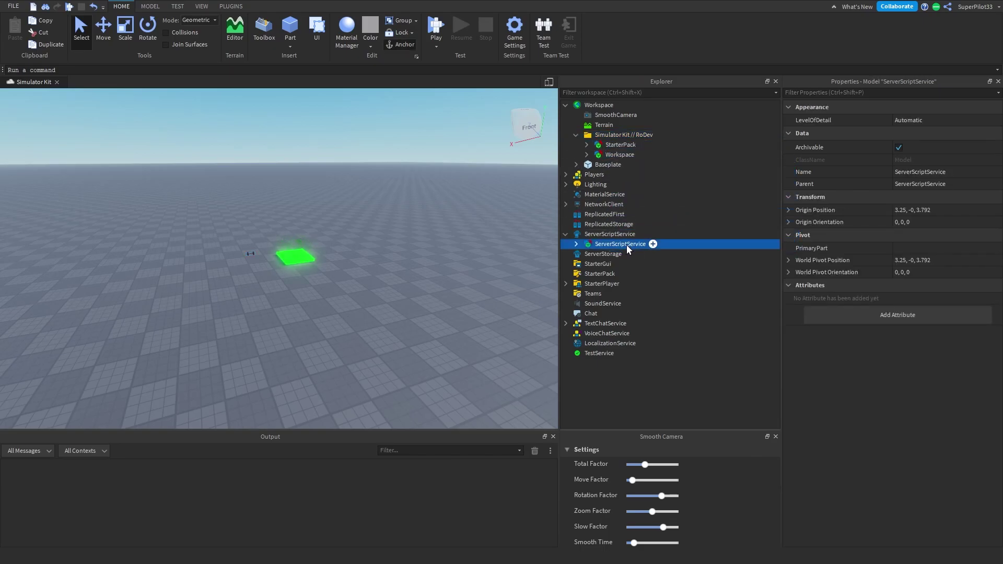
right_click(626, 244)
click(663, 104)
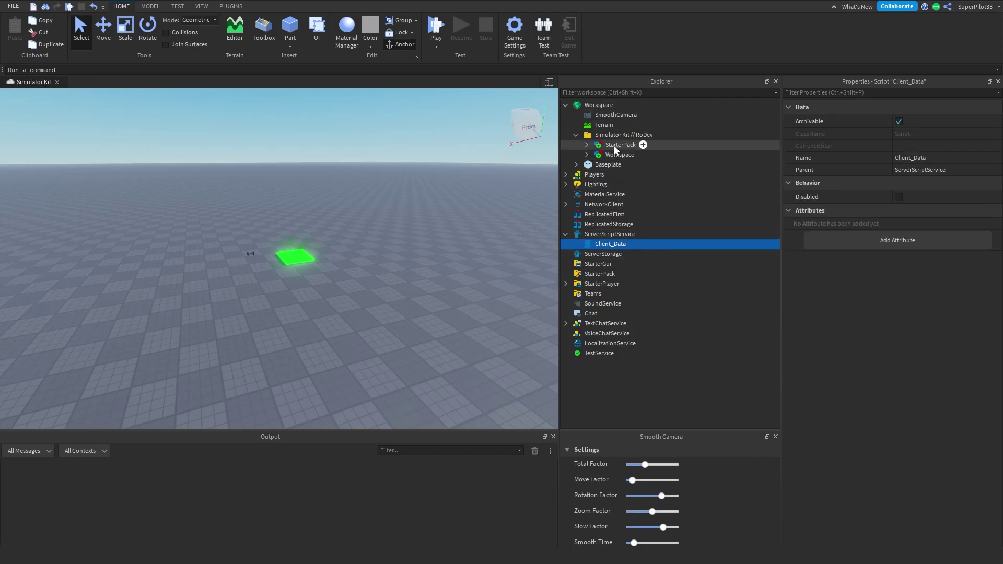
Step: Move and ungroup the StarterPack and Workspace models, placing Weight, leaderstats and Sell
drag(615, 145, 636, 274)
right_click(617, 275)
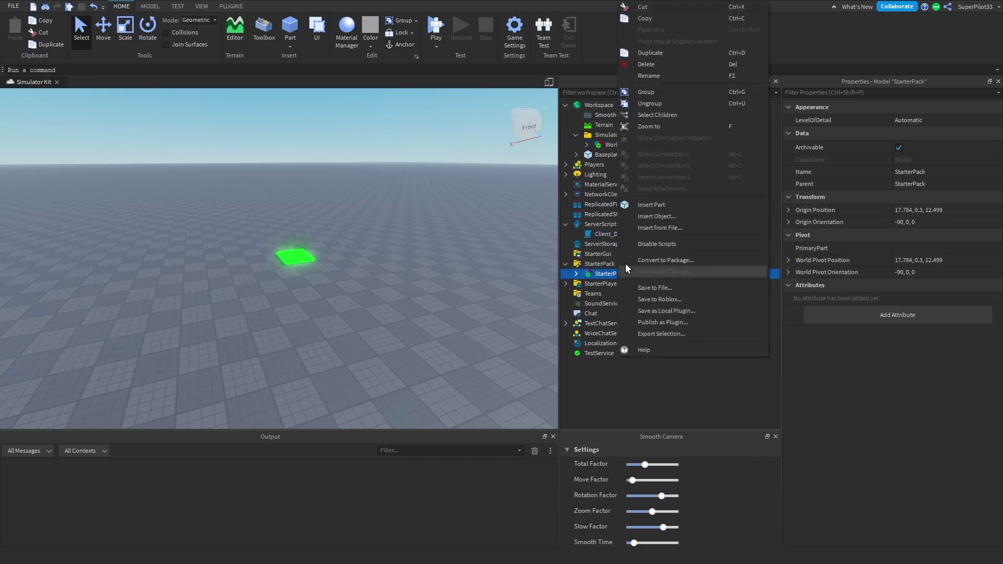
click(649, 103)
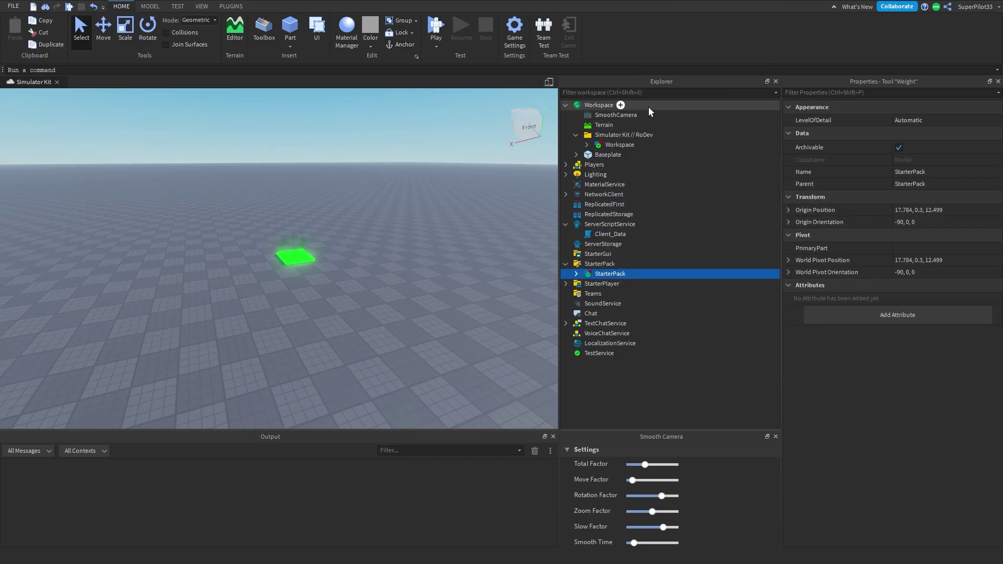
drag(603, 145, 620, 104)
right_click(609, 146)
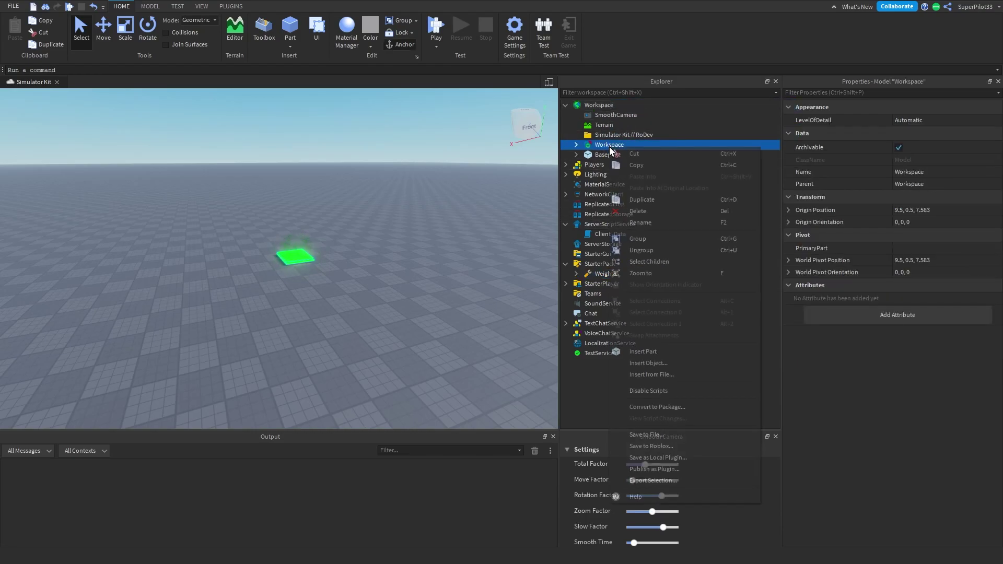
click(642, 250)
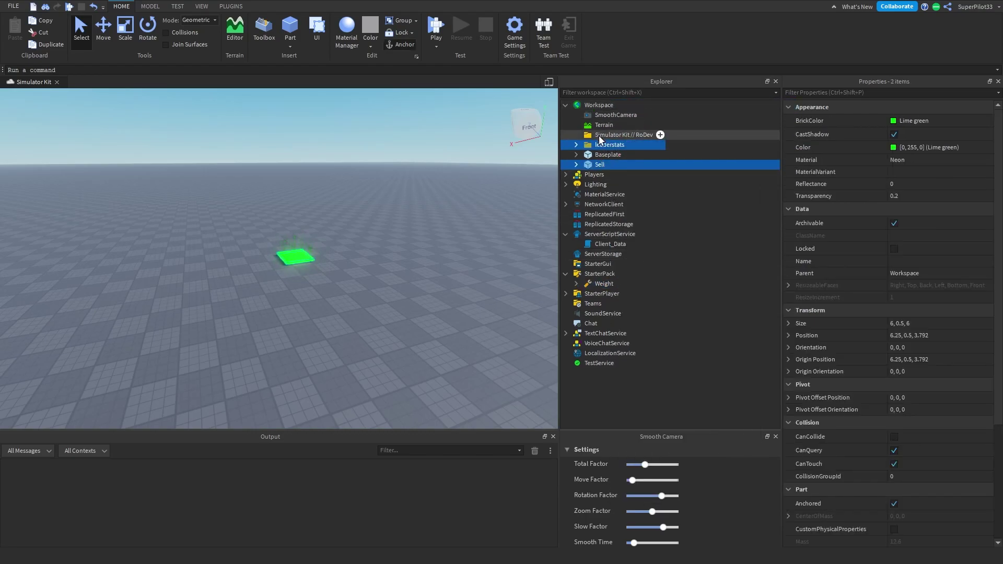
Step: Delete the now-empty Simulator Kit // RoDev folder
click(602, 136)
right_click(604, 140)
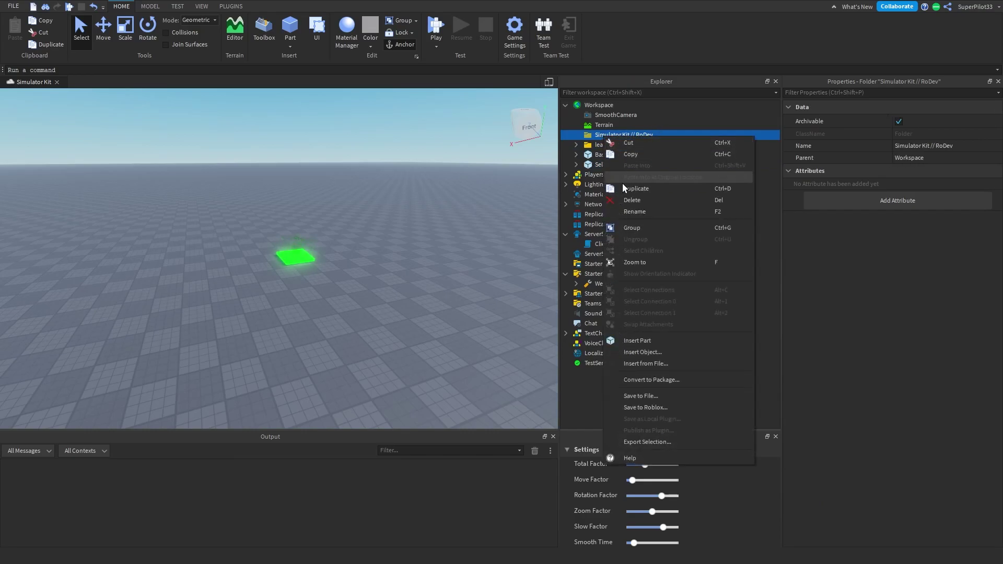
click(622, 201)
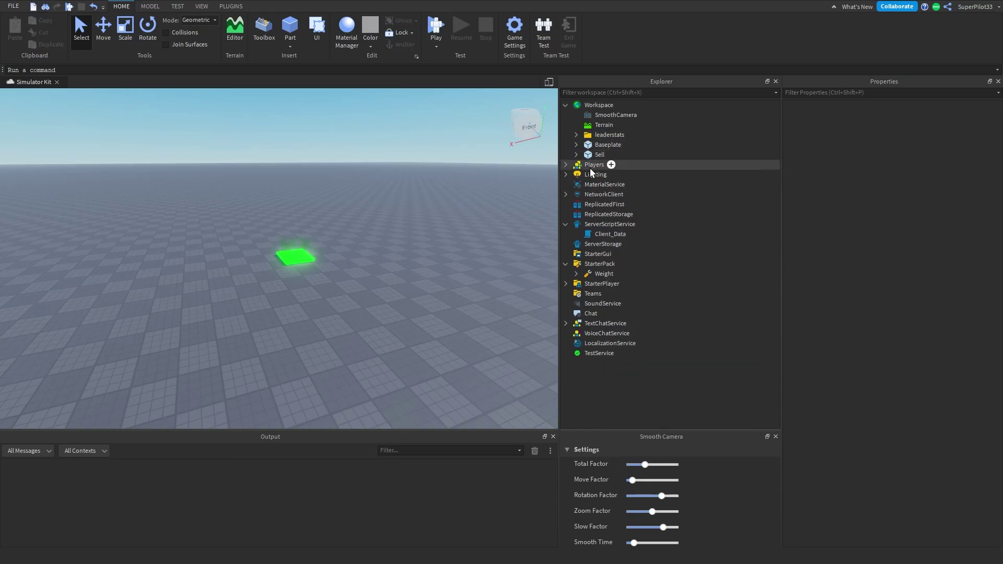
Step: Set the Weight tool's Simulator_Tool Cooldown Value to 1
click(577, 273)
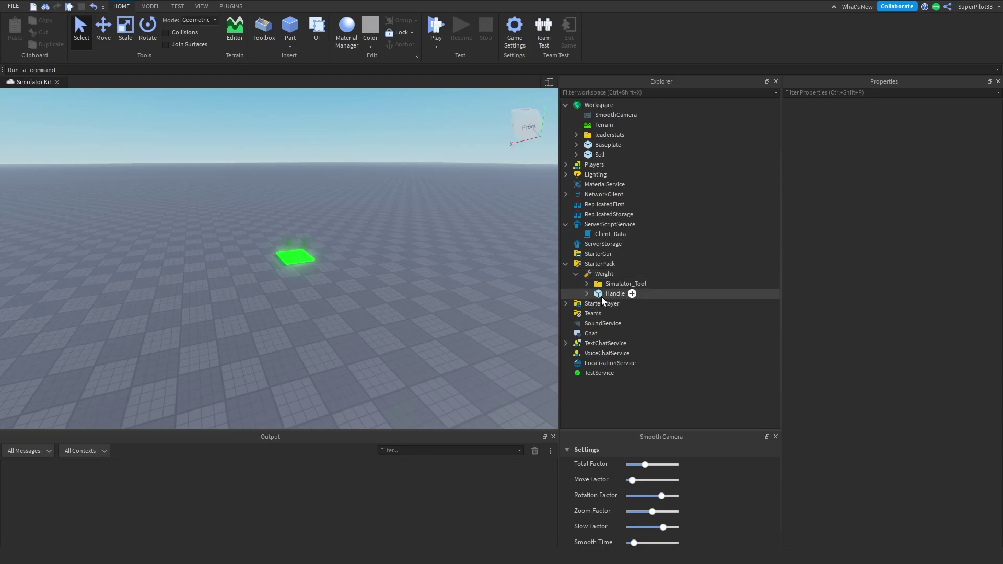
click(588, 283)
click(595, 284)
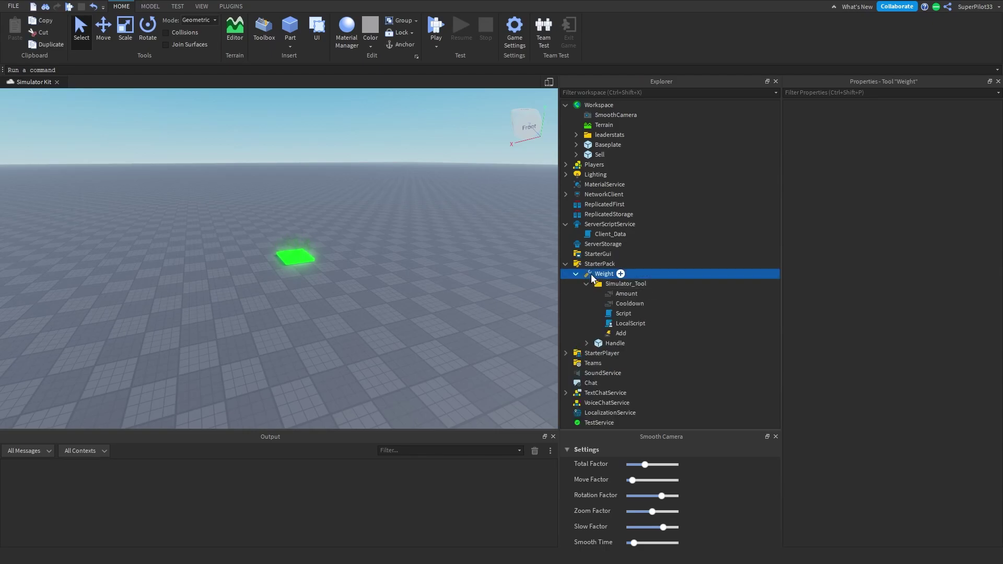
click(629, 303)
click(906, 172)
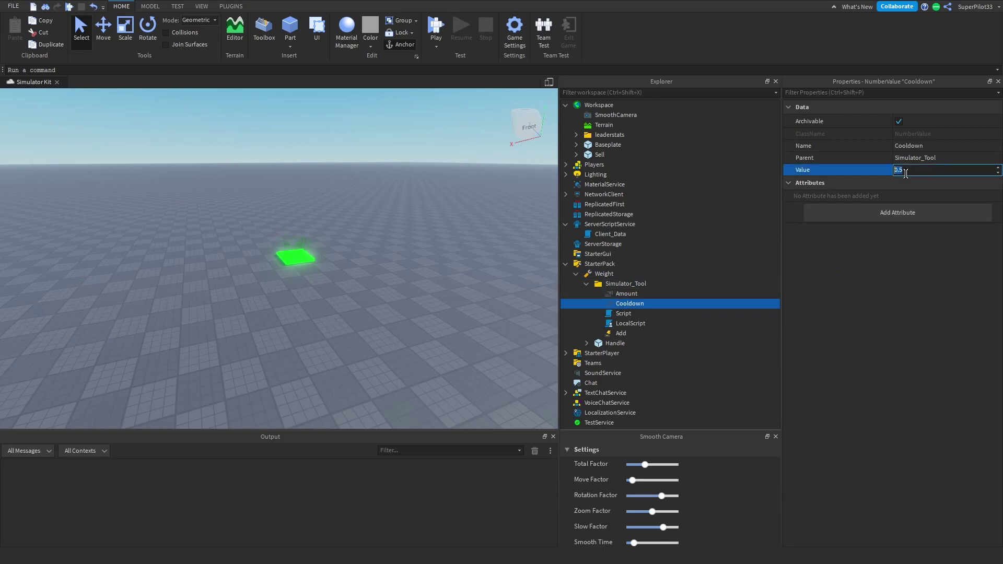
text(1)
key(Return)
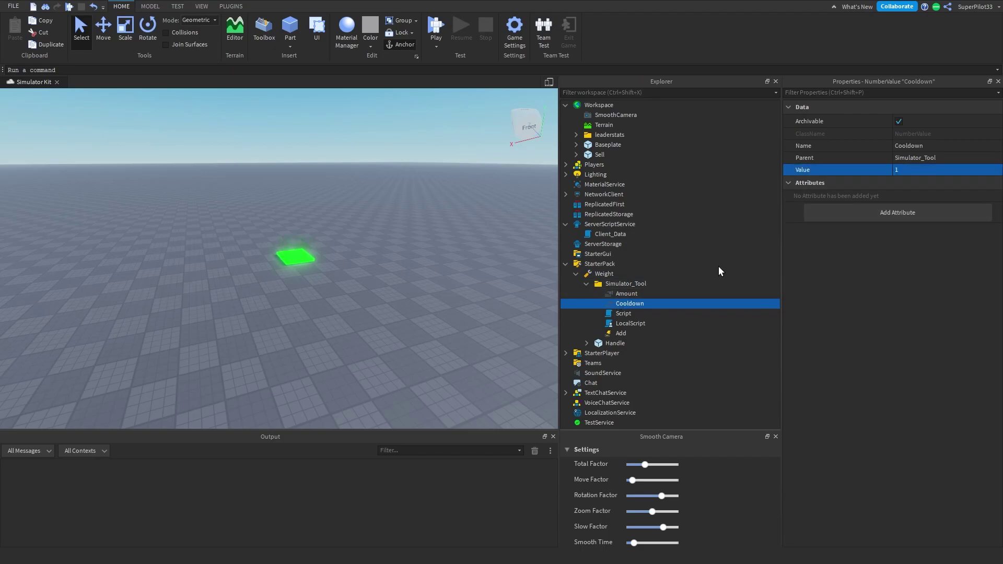
Step: Set the Amount Value to 2 and collapse the StarterPack tree
click(630, 294)
click(945, 169)
text(2)
key(Return)
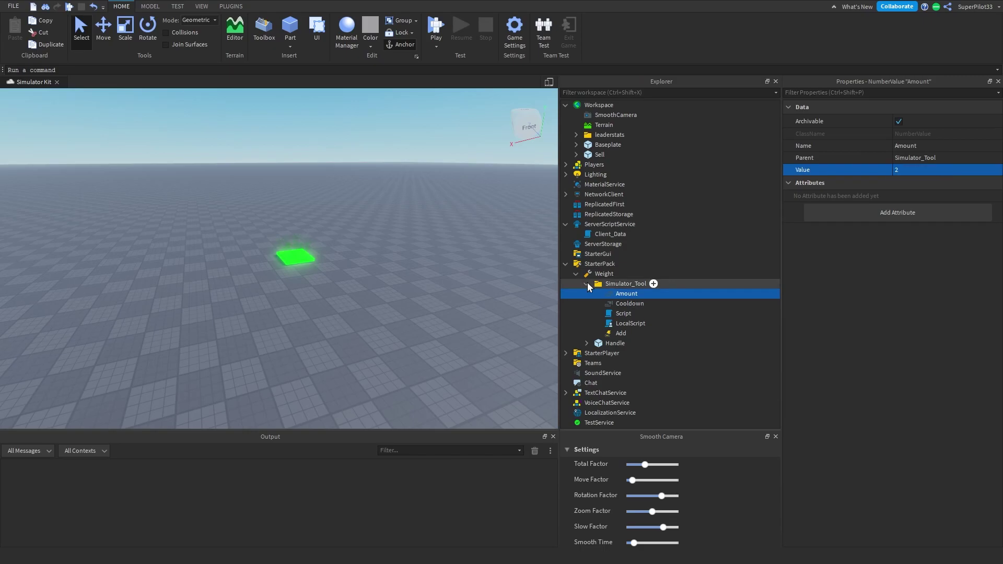
click(587, 284)
click(577, 274)
click(565, 264)
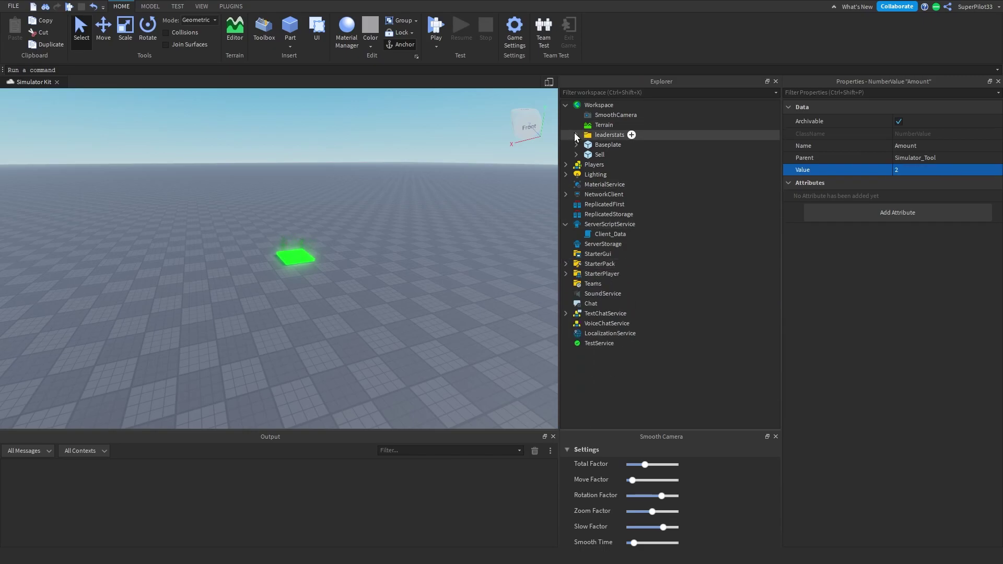
Step: Re-expand StarterPack > Weight > Simulator_Tool to show its values
click(566, 265)
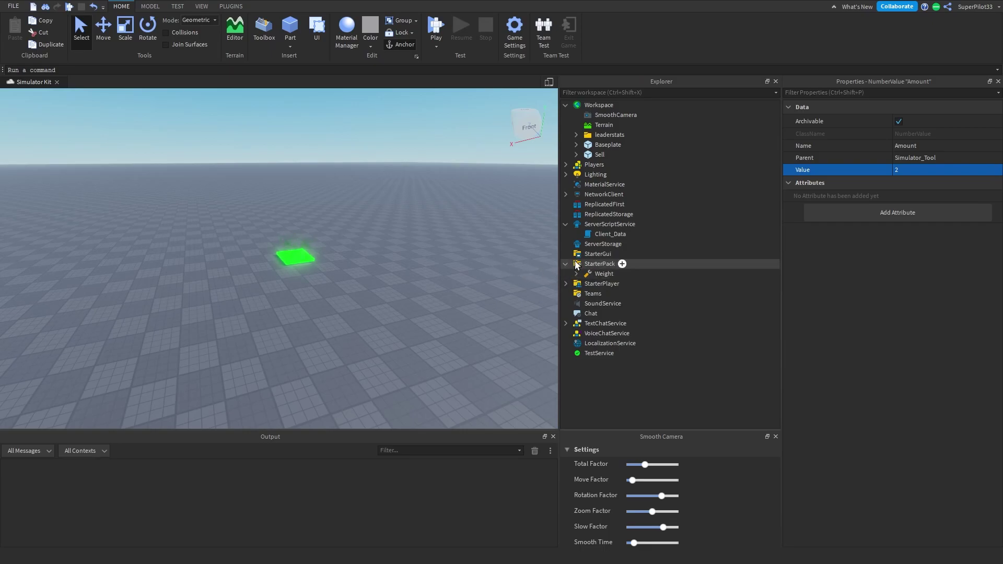
click(576, 274)
click(600, 284)
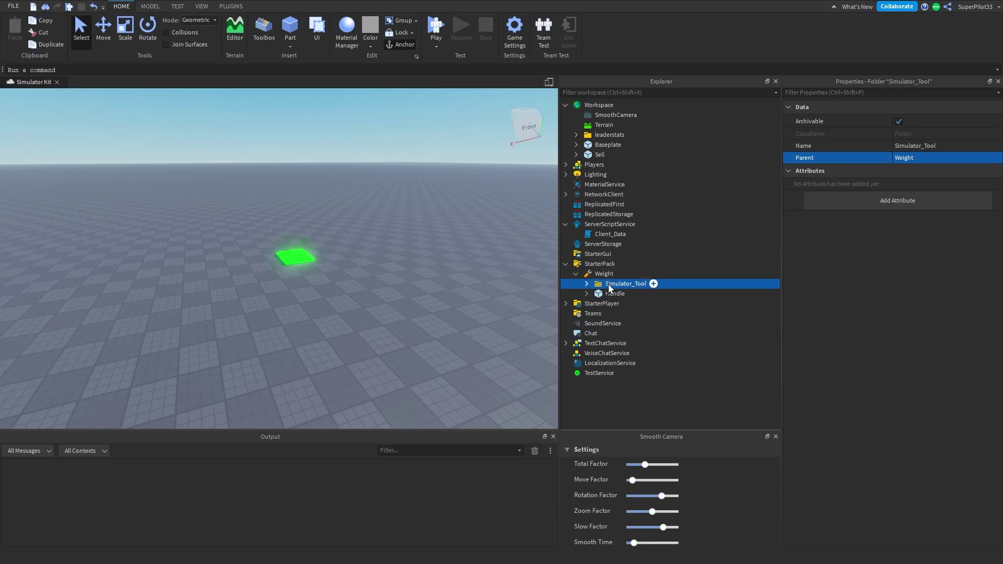
click(587, 284)
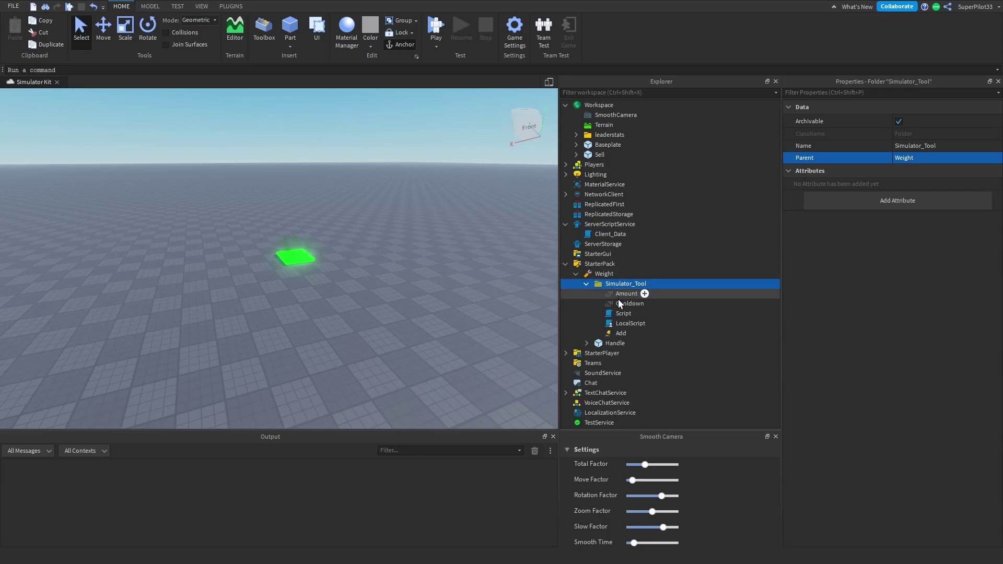
Step: Search the Toolbox for 'balloon' and insert the [WORKING] Green Balloon into StarterPack
click(264, 30)
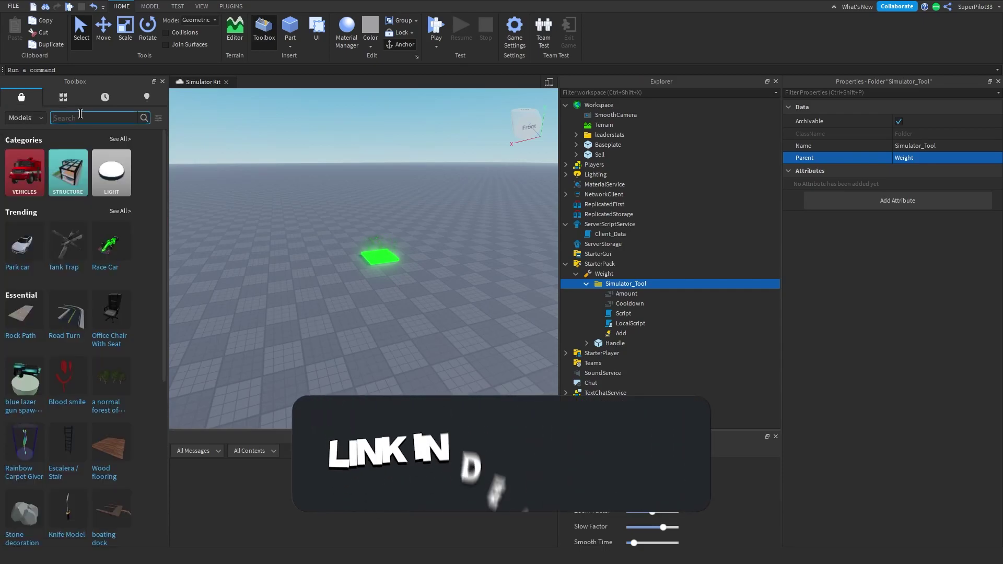
text(balloon)
key(Return)
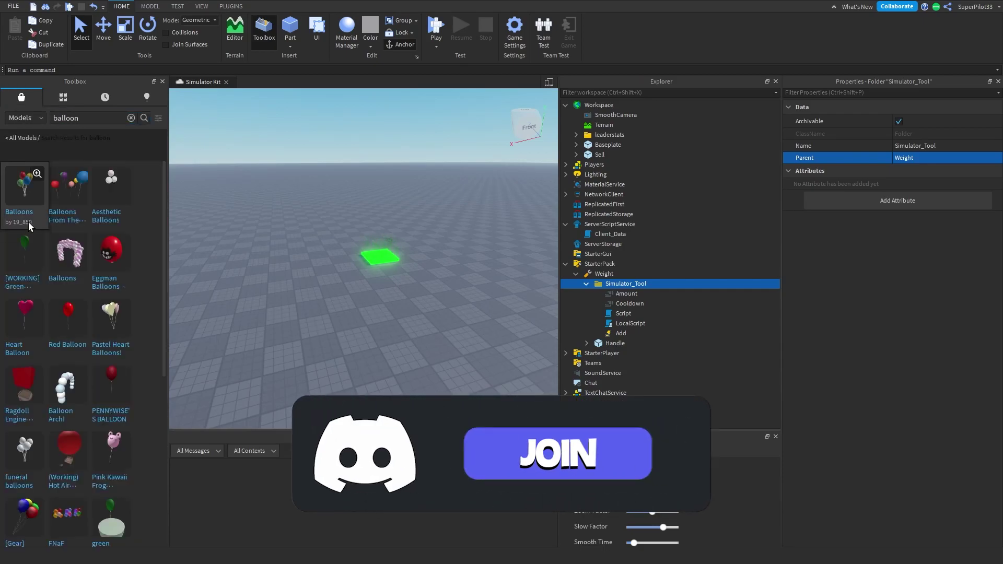
click(23, 256)
click(607, 303)
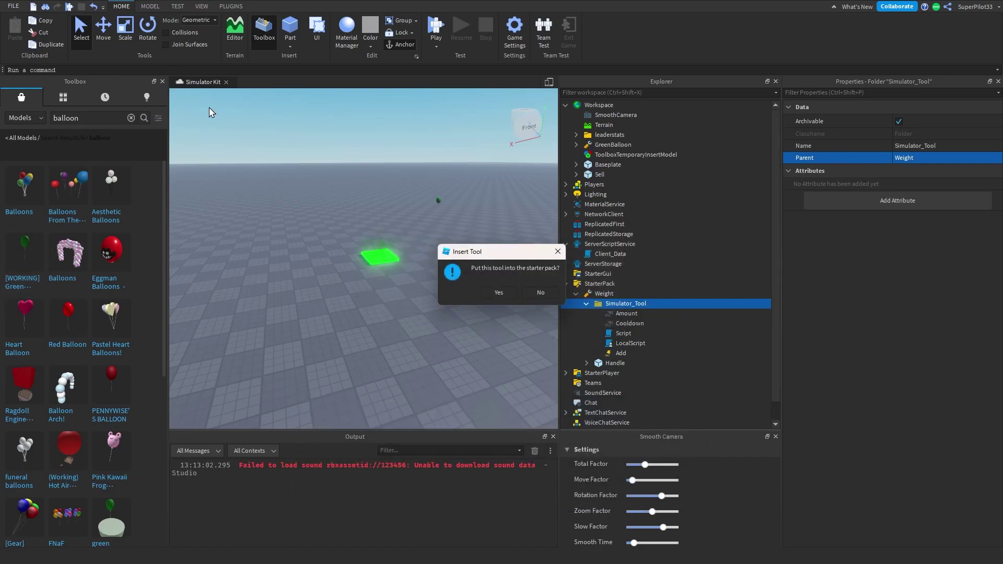
click(499, 292)
Step: Remove GreenBalloon's four extra scripts and its ThumbnailCamera
click(162, 81)
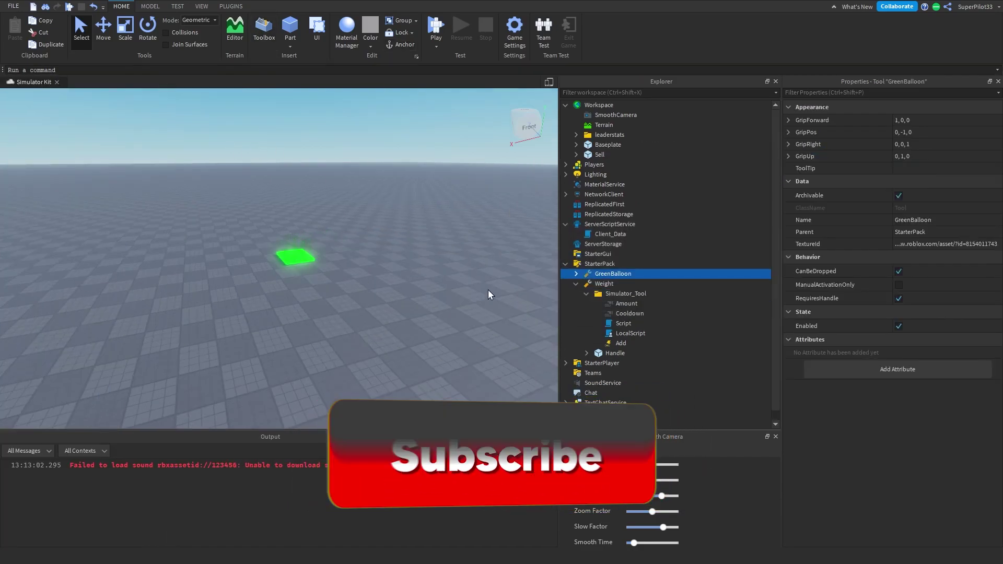
click(576, 274)
click(607, 293)
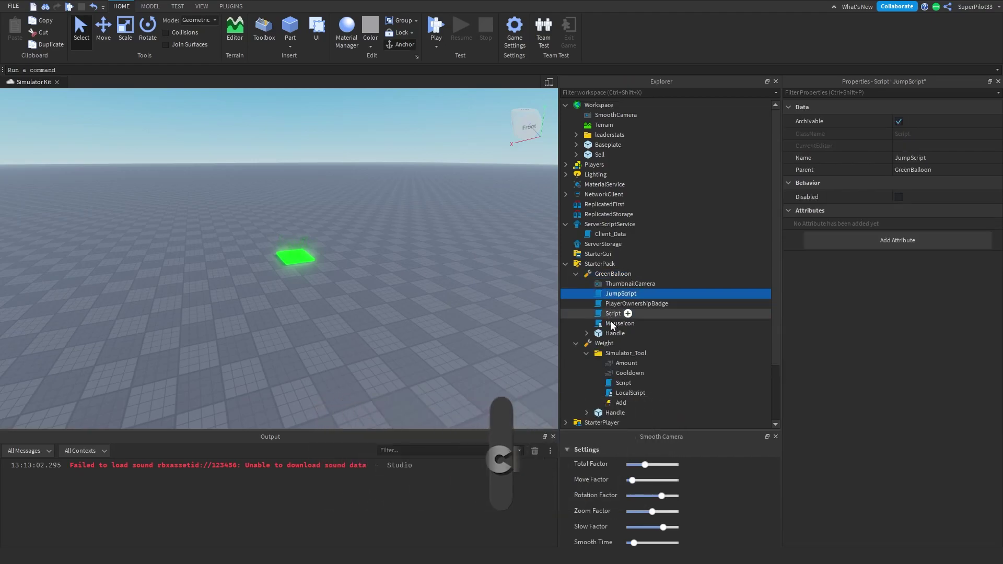
shift+click(609, 323)
key(Delete)
click(600, 283)
key(Delete)
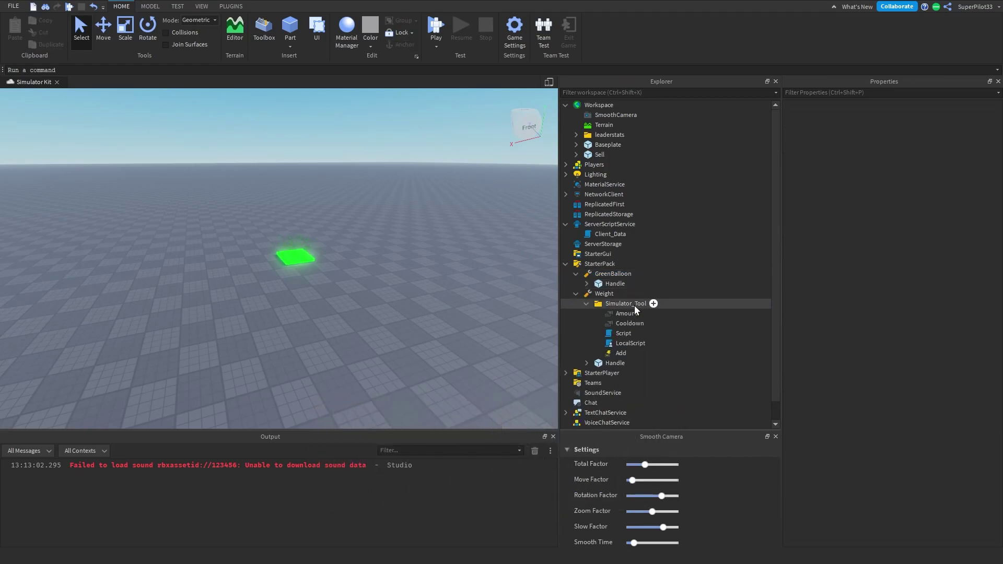
Step: Move Simulator_Tool from Weight into GreenBalloon and delete the Weight tool
click(587, 304)
drag(600, 308, 613, 274)
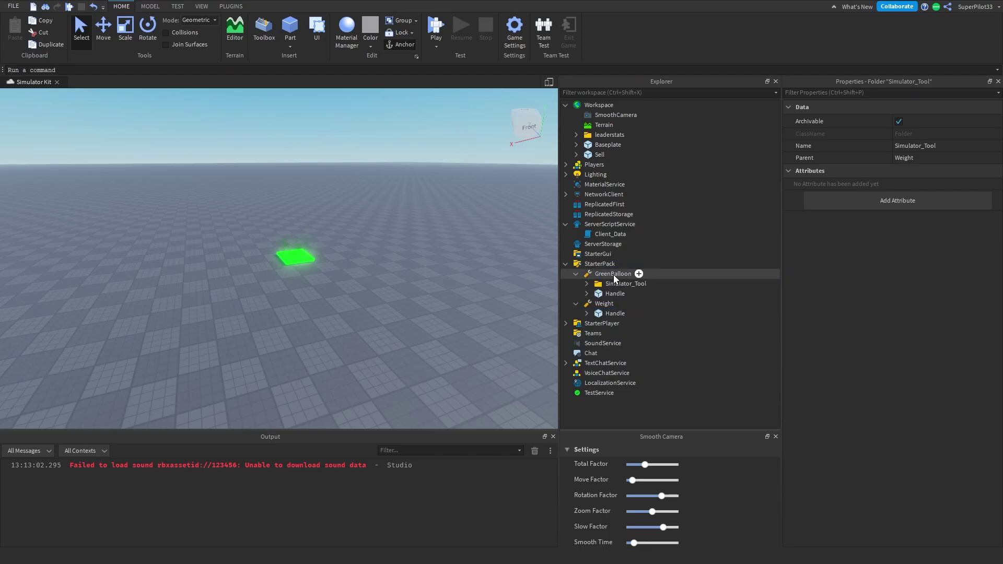
click(605, 303)
key(Delete)
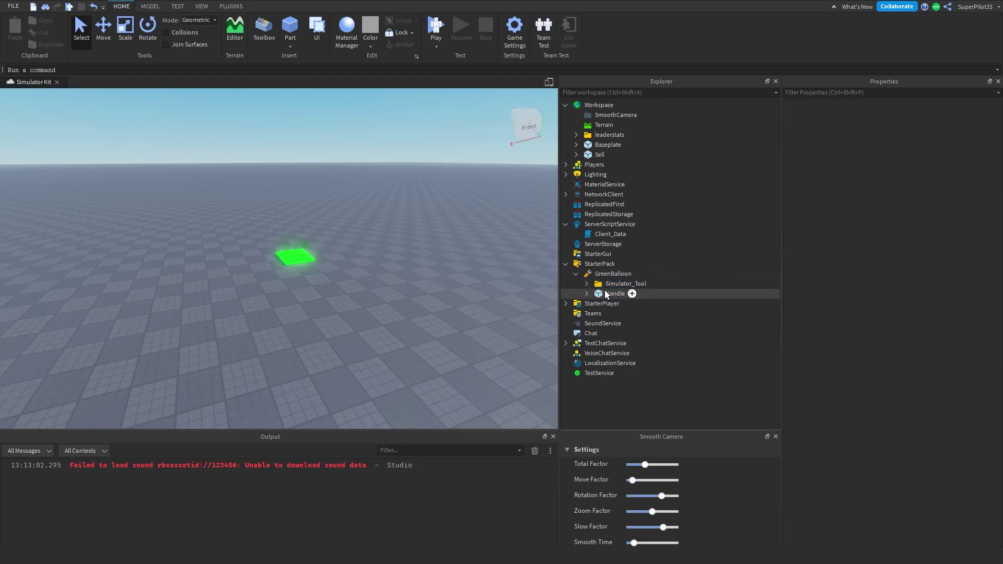
Step: Set Simulator_Tool's Amount to 3 and Cooldown to 0.5
click(587, 283)
click(617, 292)
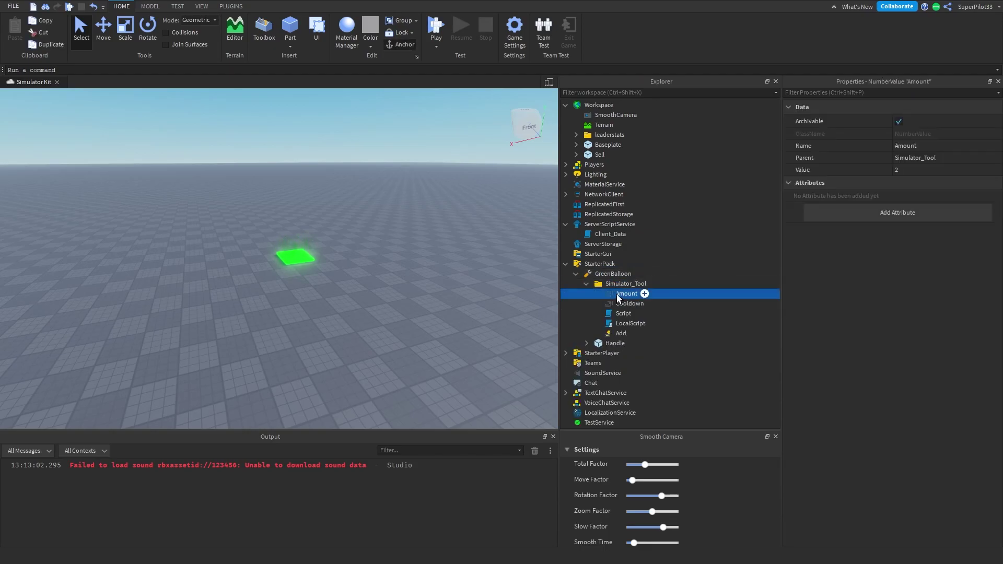
click(899, 173)
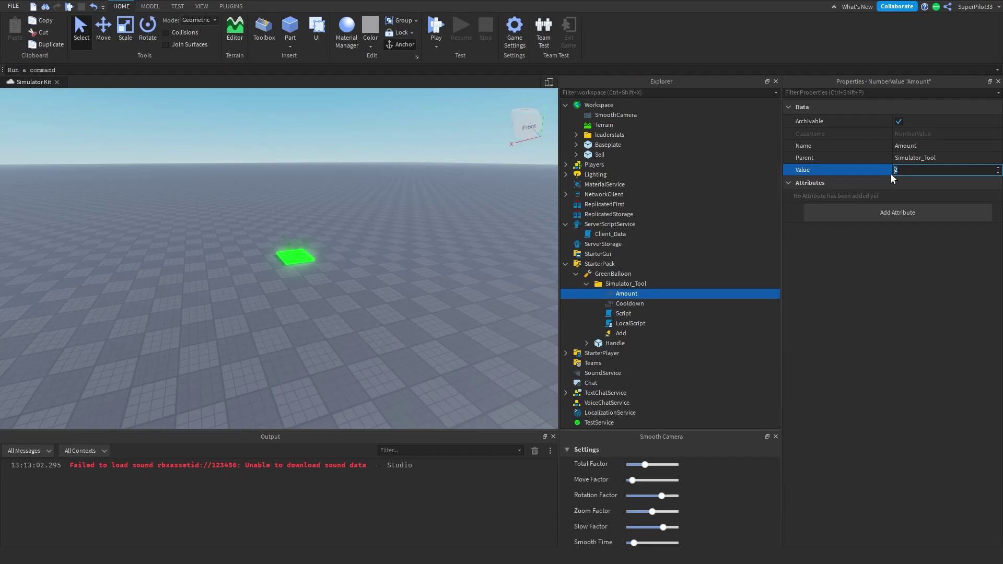
click(622, 304)
click(955, 173)
text(0.5)
key(Return)
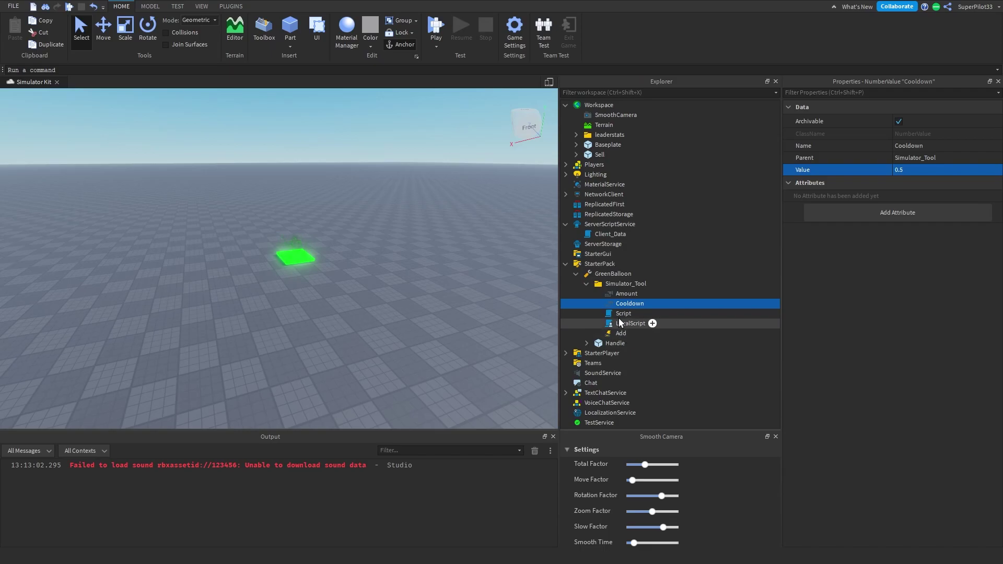
click(566, 264)
Step: Change leaderstats MainStat's Value from Cash to Money
click(575, 134)
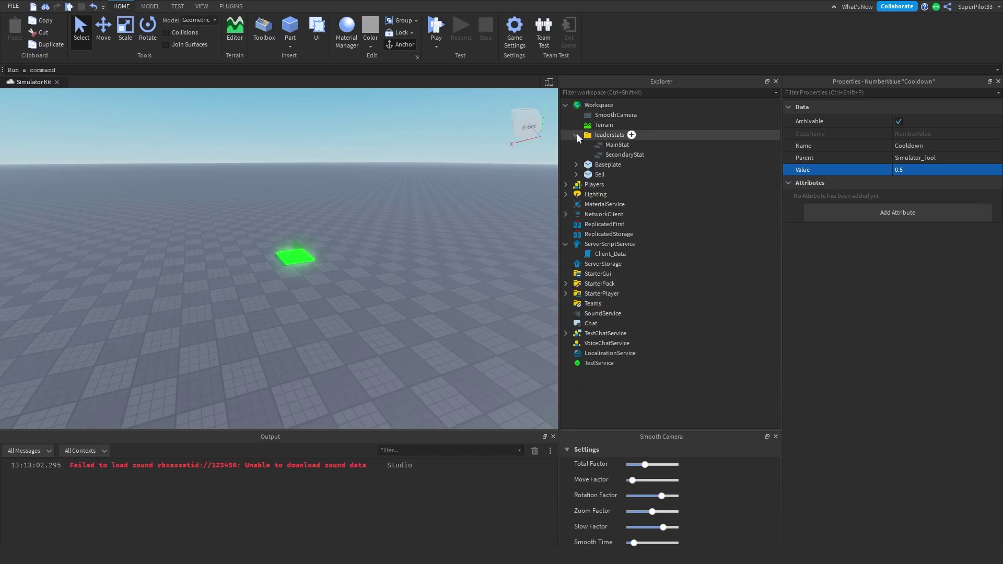
click(617, 145)
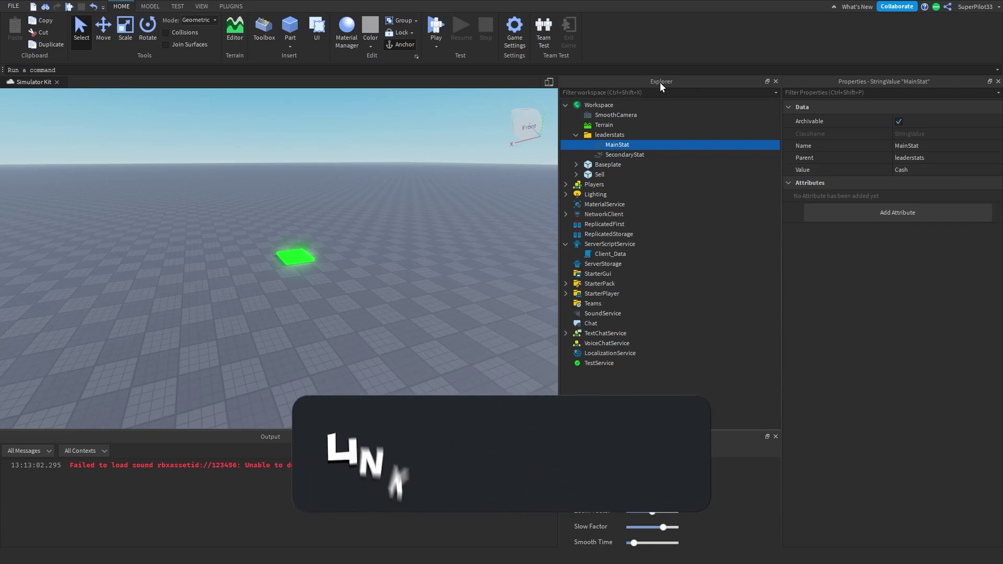
click(202, 6)
click(42, 33)
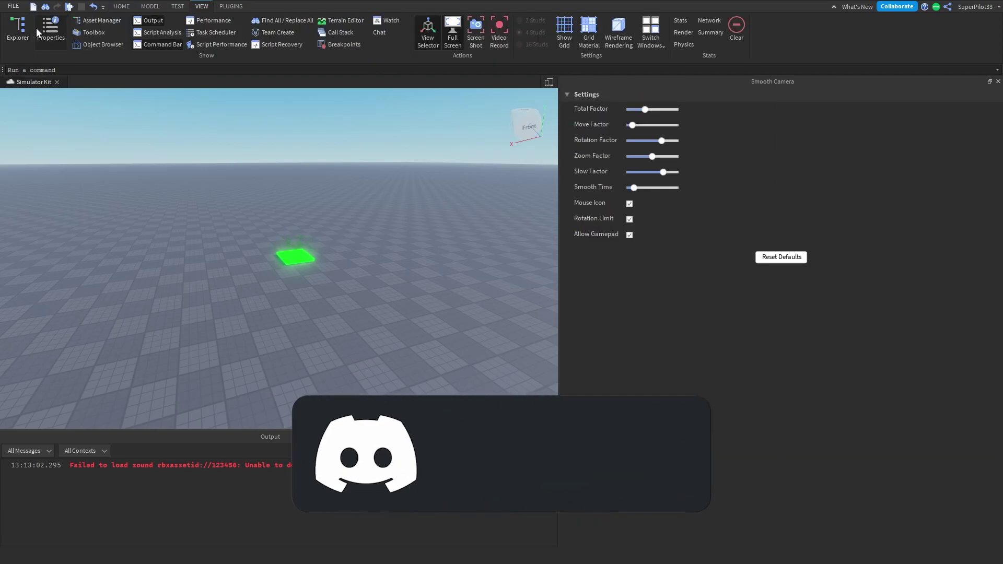
click(41, 34)
click(150, 6)
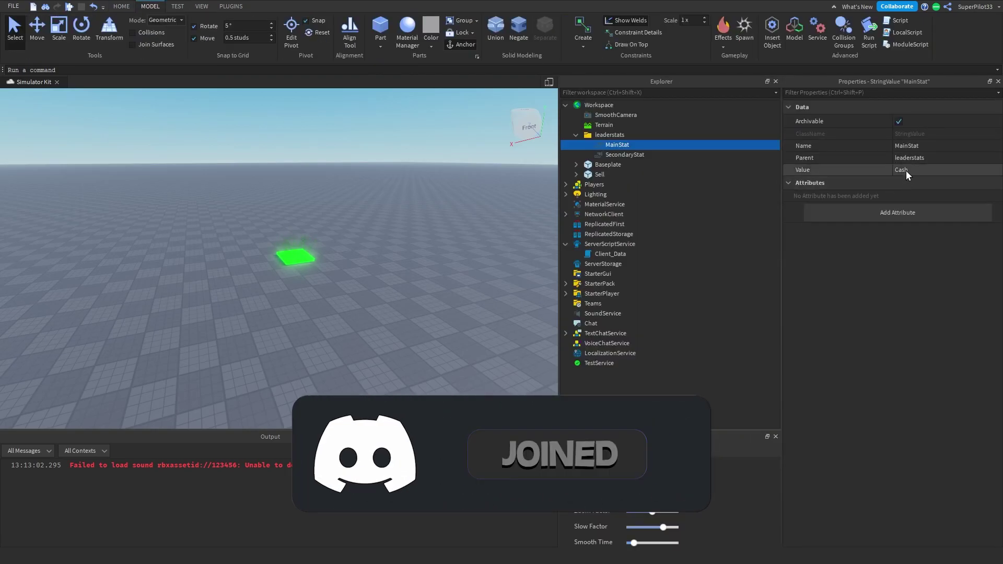
click(947, 170)
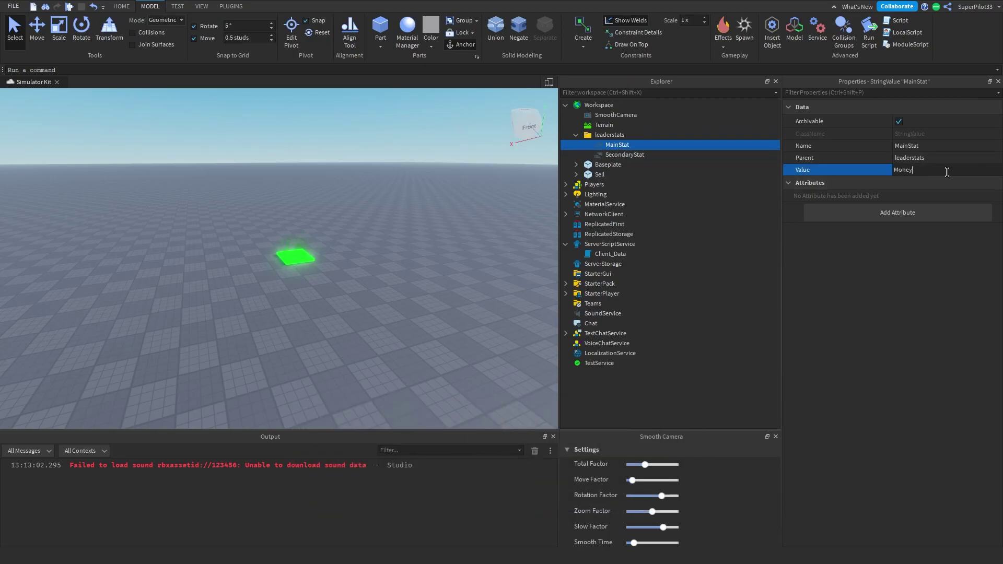
Step: Change SecondaryStat's Value from Strength to Balloons
click(627, 155)
click(905, 172)
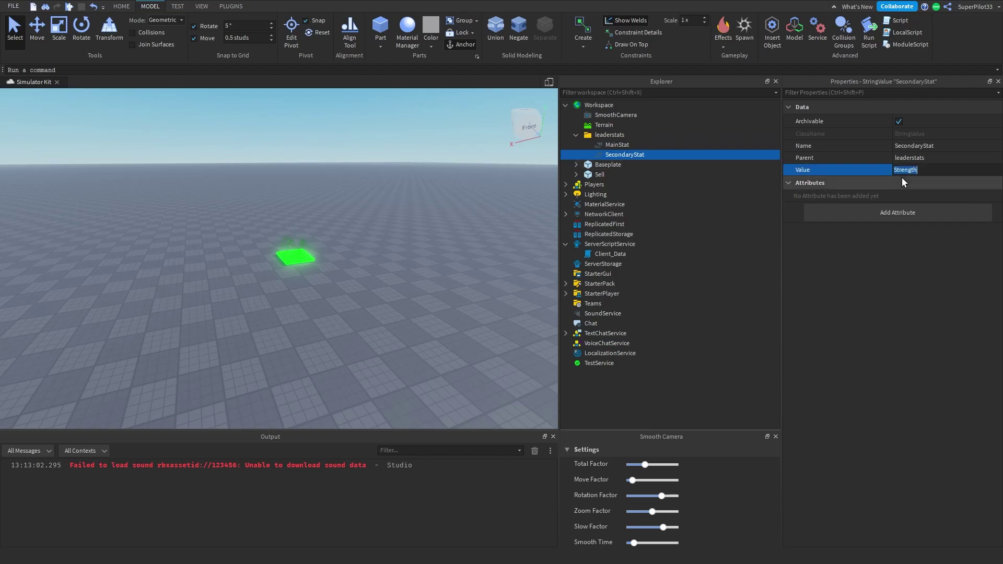
text(oons)
key(Return)
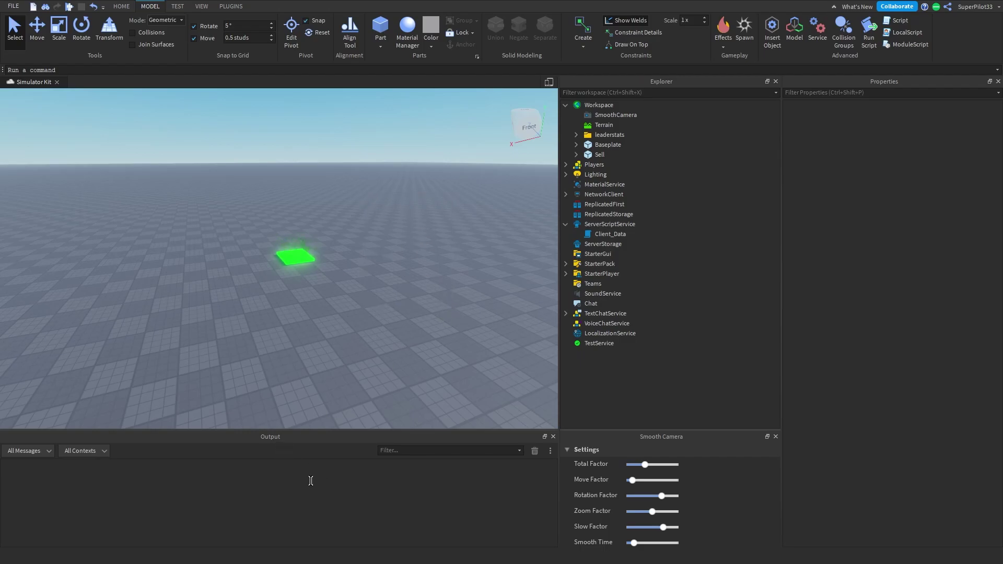
Step: Open Client_Data and replace the line-5 DataStoreKey string with a new random key
double_click(590, 234)
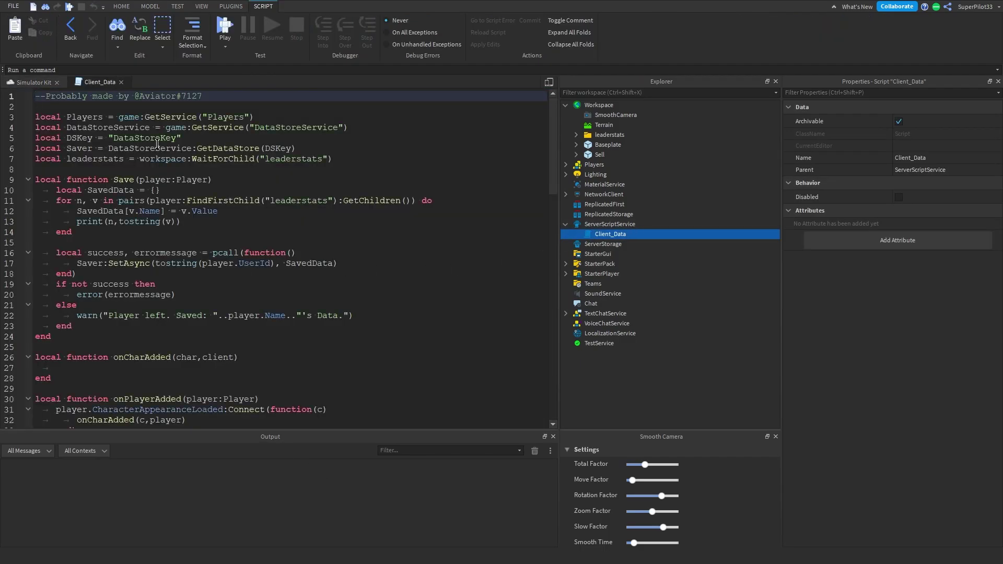
double_click(150, 138)
text(qs8ubnv8asn8vas8n)
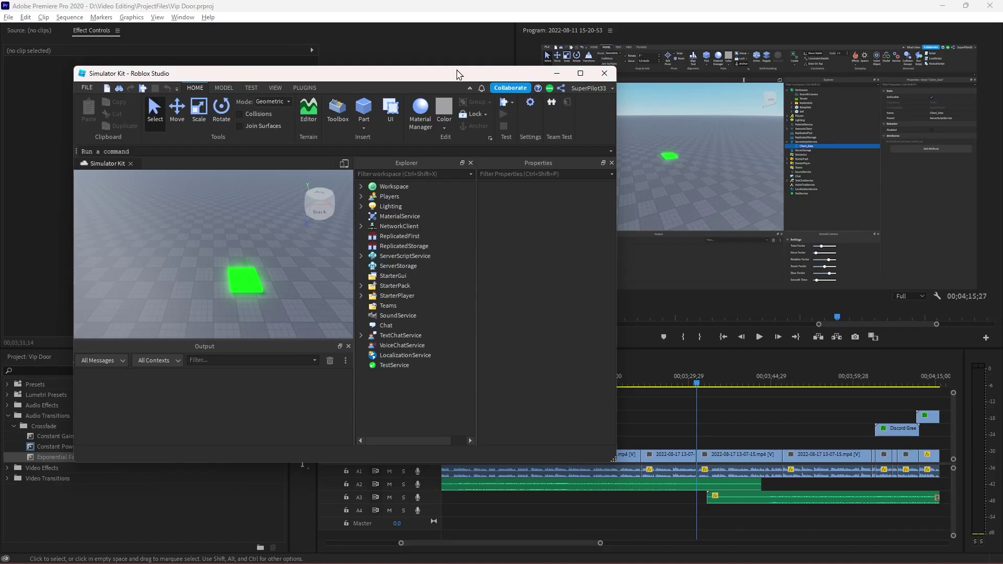
drag(458, 74, 782, 128)
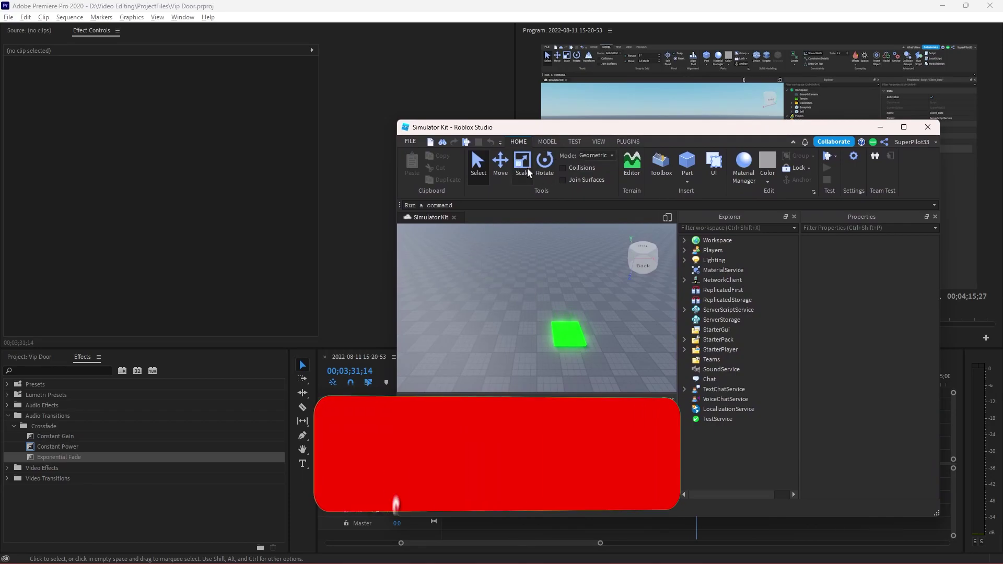
click(854, 159)
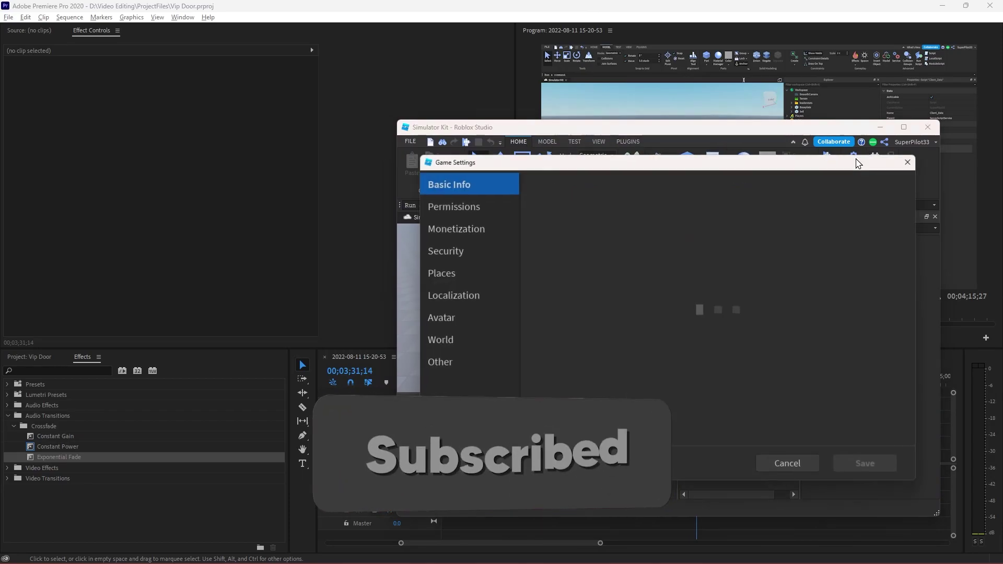
click(458, 250)
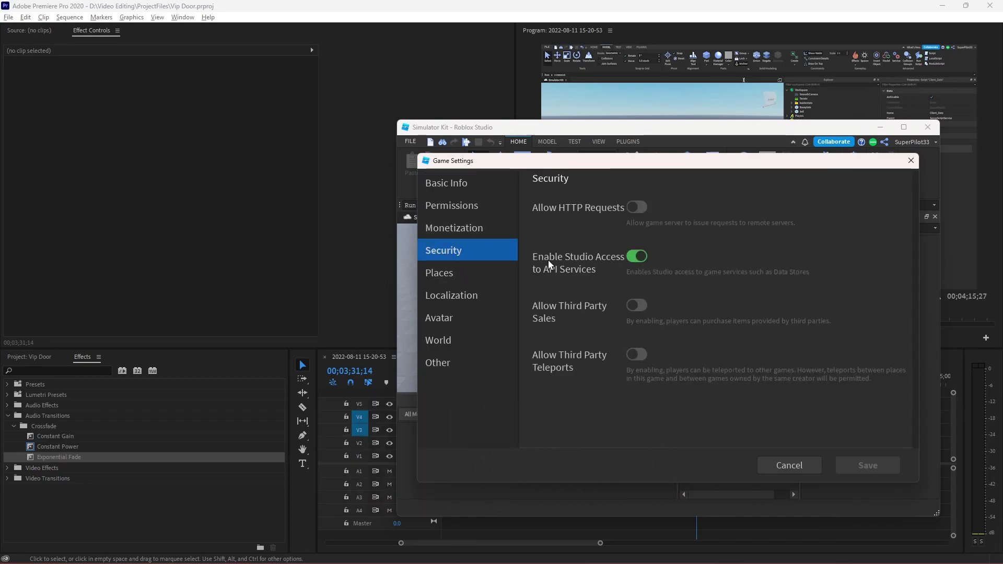
click(646, 259)
click(646, 258)
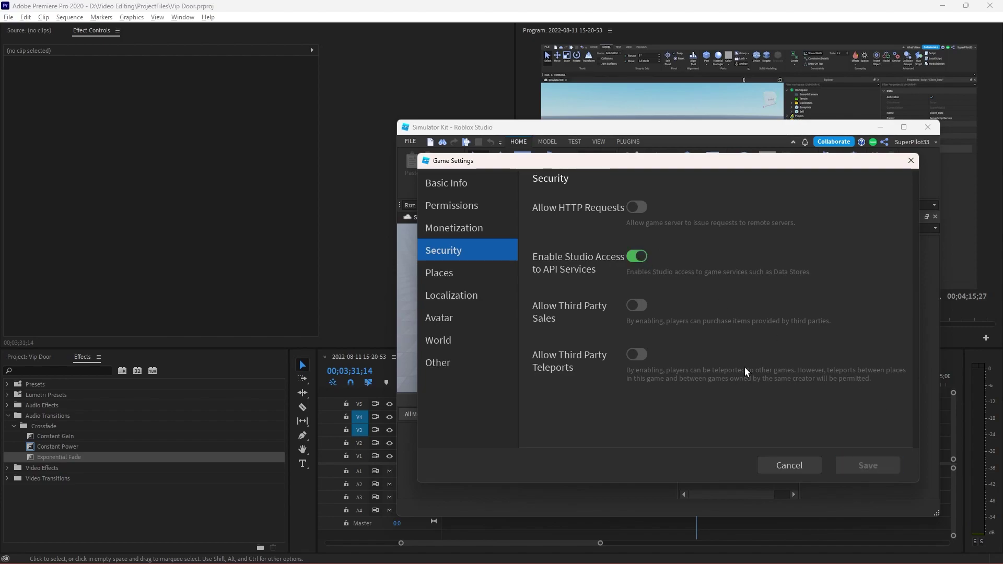
click(804, 464)
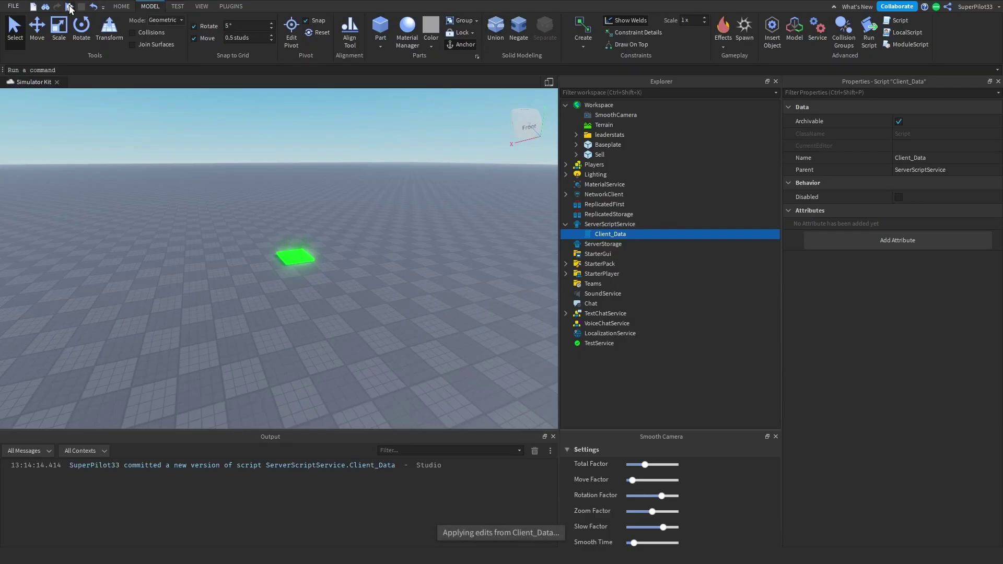
Step: Start a playtest and check the player's leaderstats under Workspace
click(69, 9)
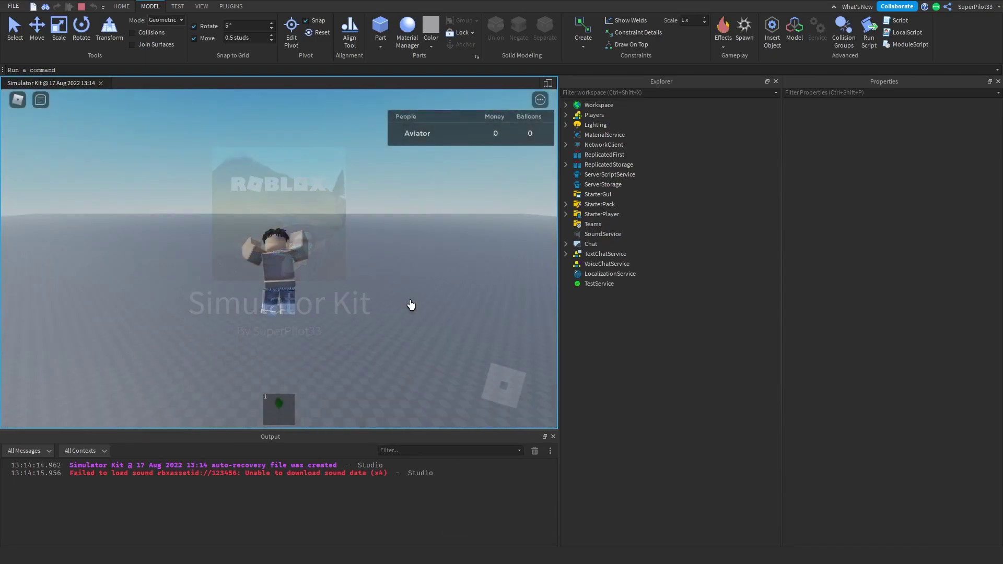
click(566, 105)
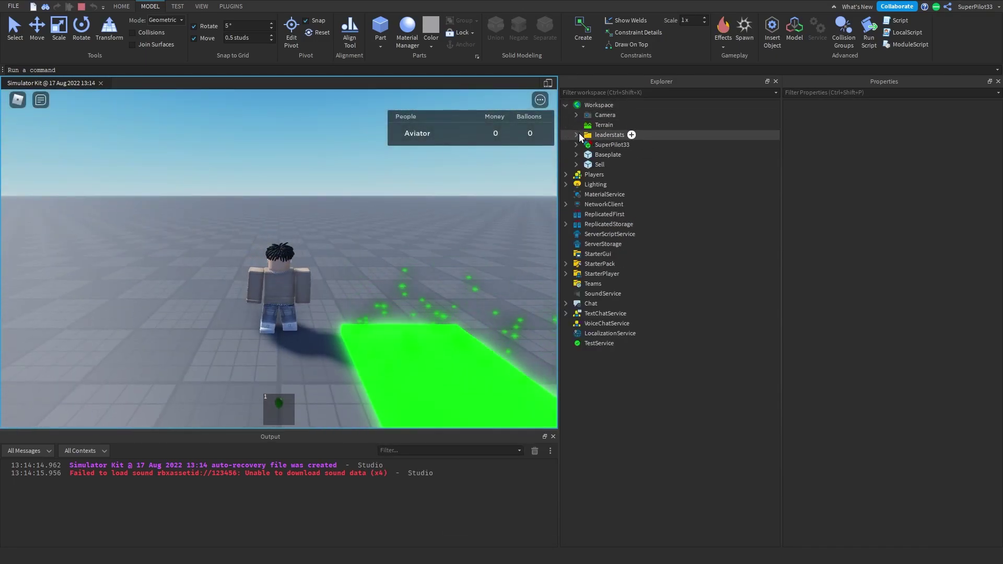
click(576, 135)
click(566, 105)
Step: Equip the green balloon tool from slot 1 and walk the avatar toward the green pad
key(s)
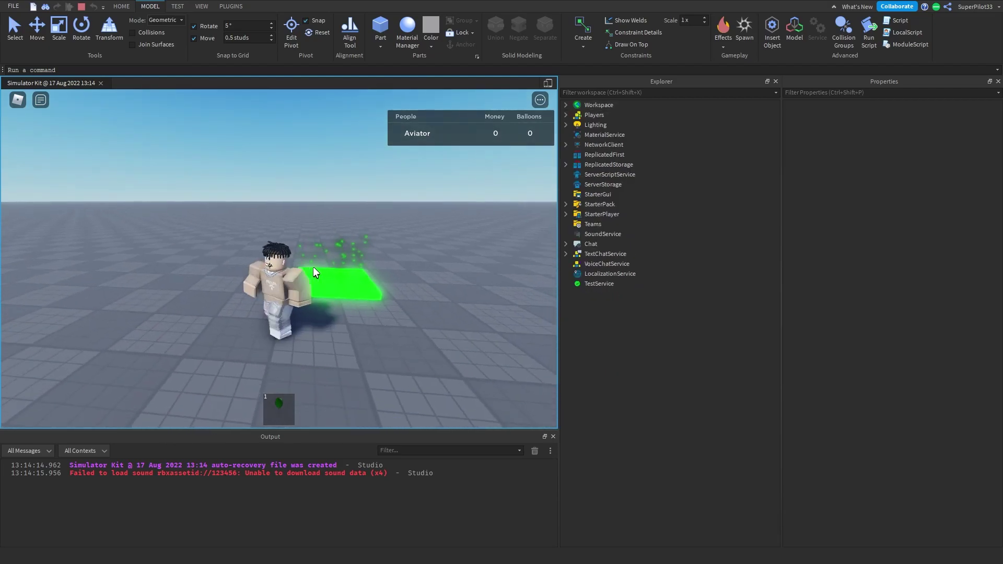
key(1)
key(Tab)
key(Tab)
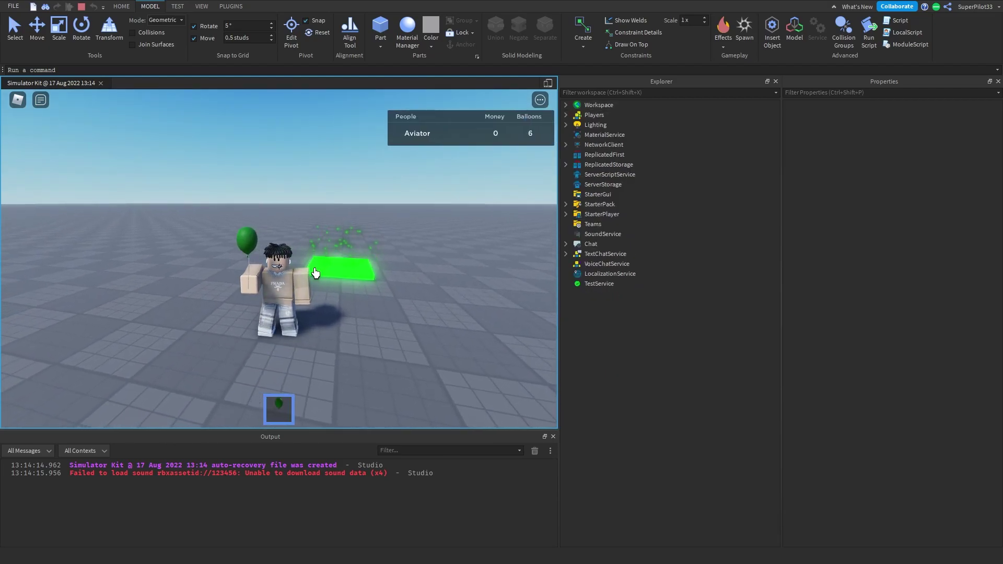
key(w)
scroll(315, 274, down, 2)
key(a)
key(s)
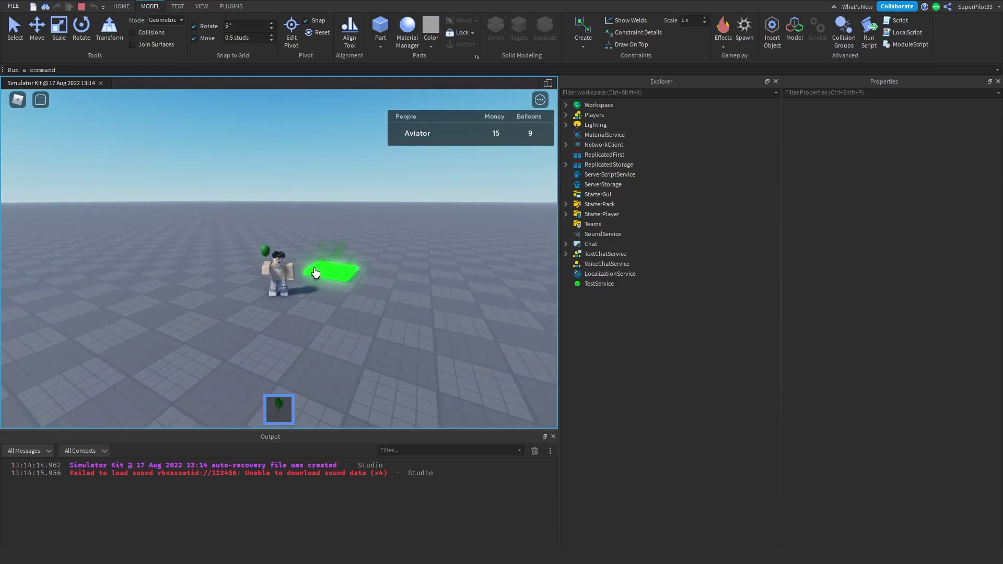
Step: Collect balloons with the tool, tilting the camera down, and cross the pad to sell them
click(315, 273)
right_drag(315, 273, 316, 280)
click(315, 273)
key(w)
key(d)
key(a)
key(s)
click(315, 273)
click(314, 270)
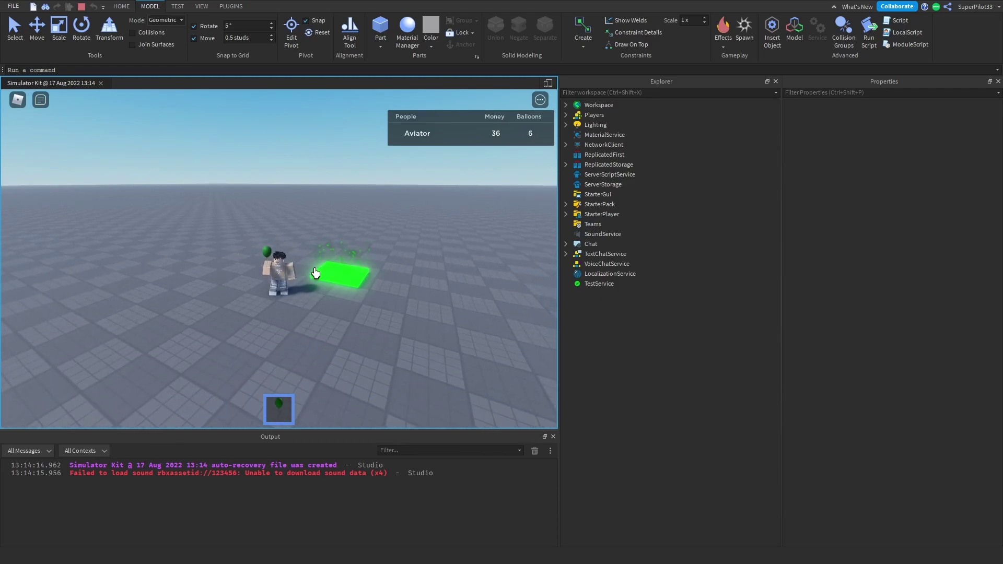
Step: Keep collecting balloons and selling them on the green pad until Money reaches 45
key(d)
key(w)
click(314, 270)
key(a)
click(314, 269)
key(s)
click(314, 273)
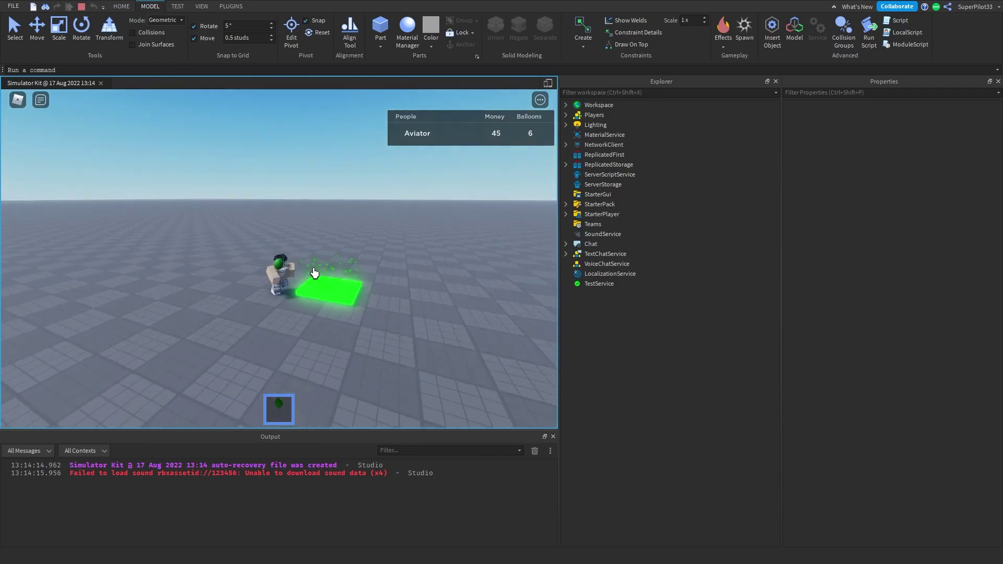
click(314, 273)
key(w)
key(d)
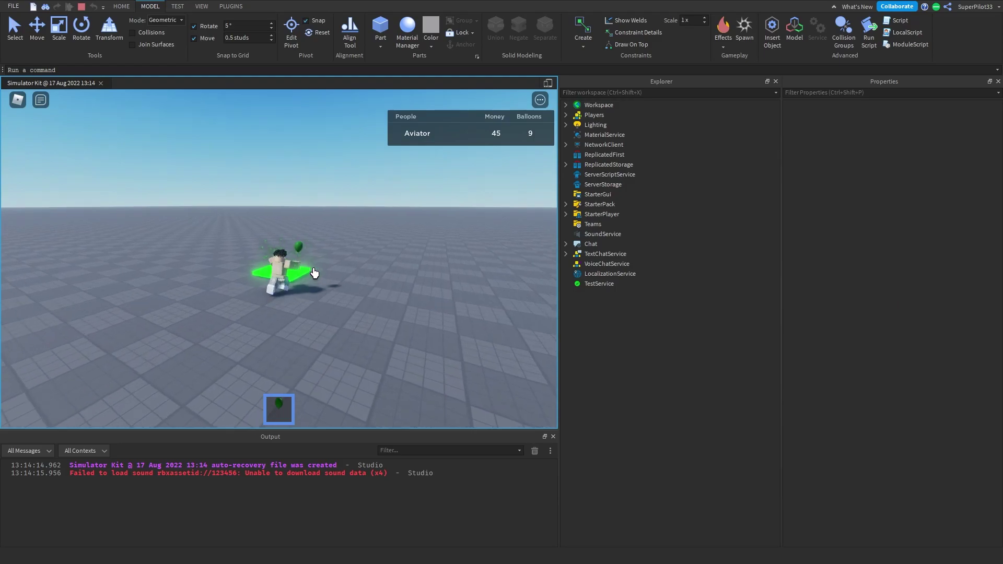